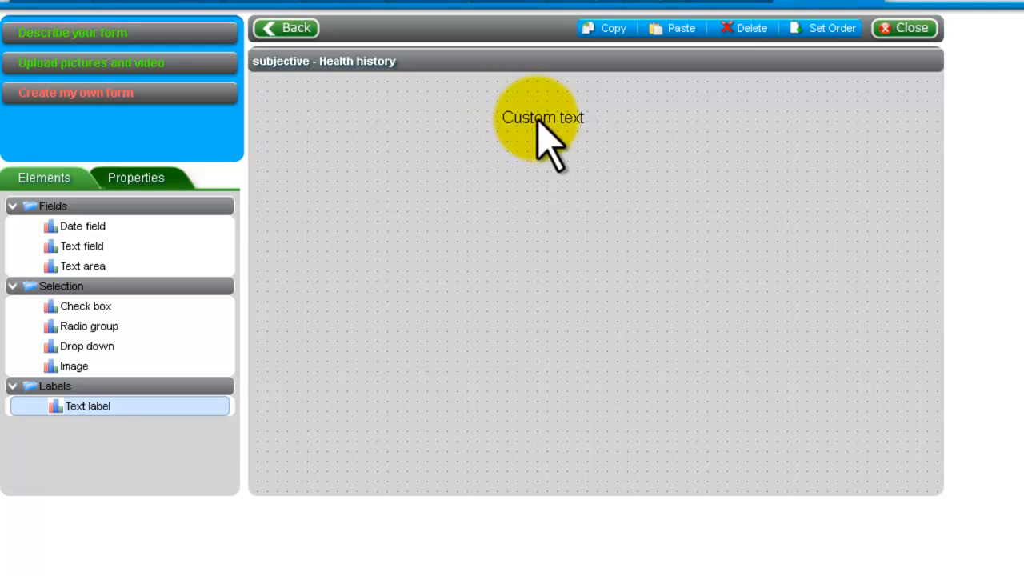
# Change the text of the custom text label at the top of the form to "Health history"
pyautogui.click(538, 117)
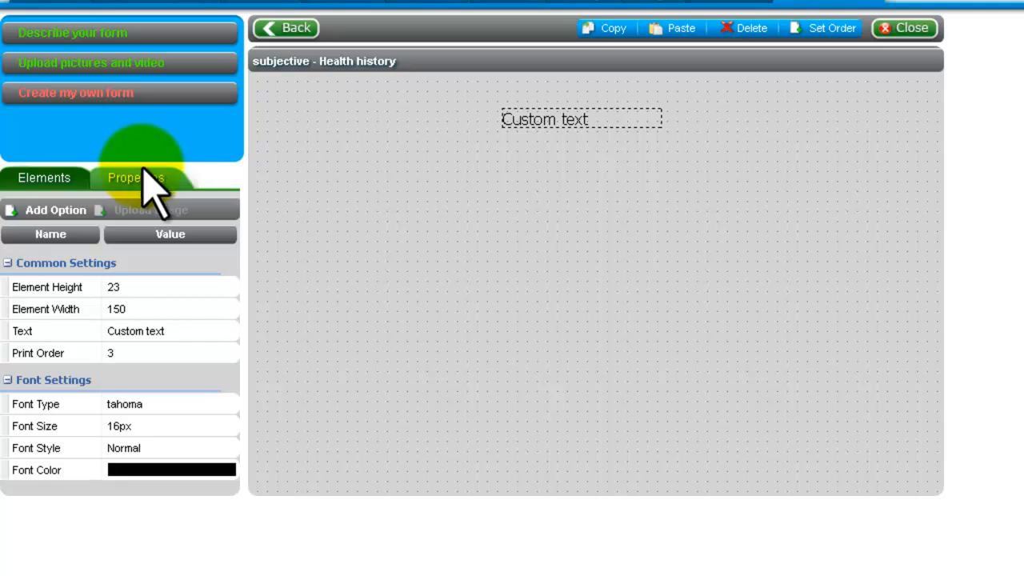
pyautogui.click(142, 329)
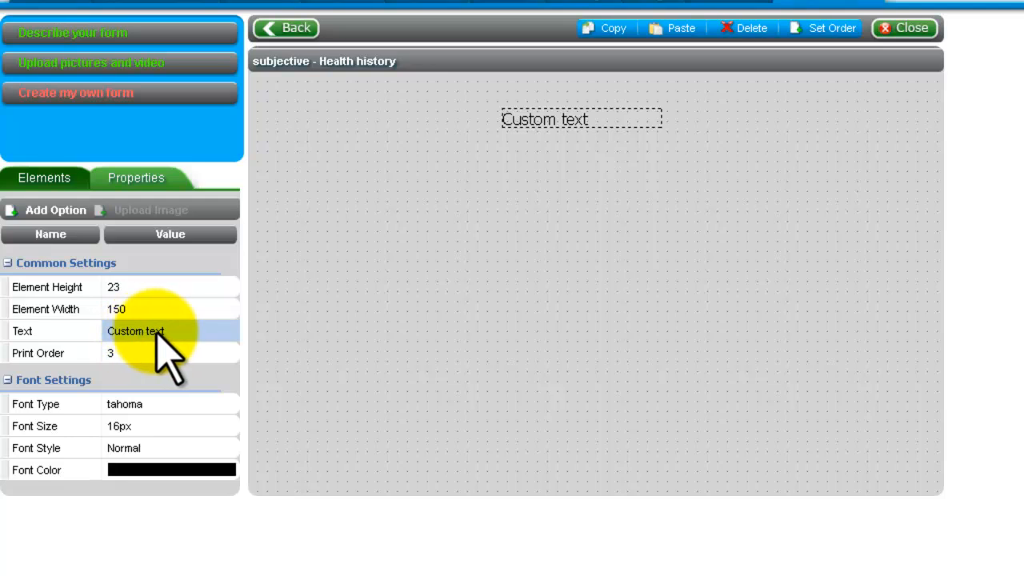
pyautogui.click(156, 331)
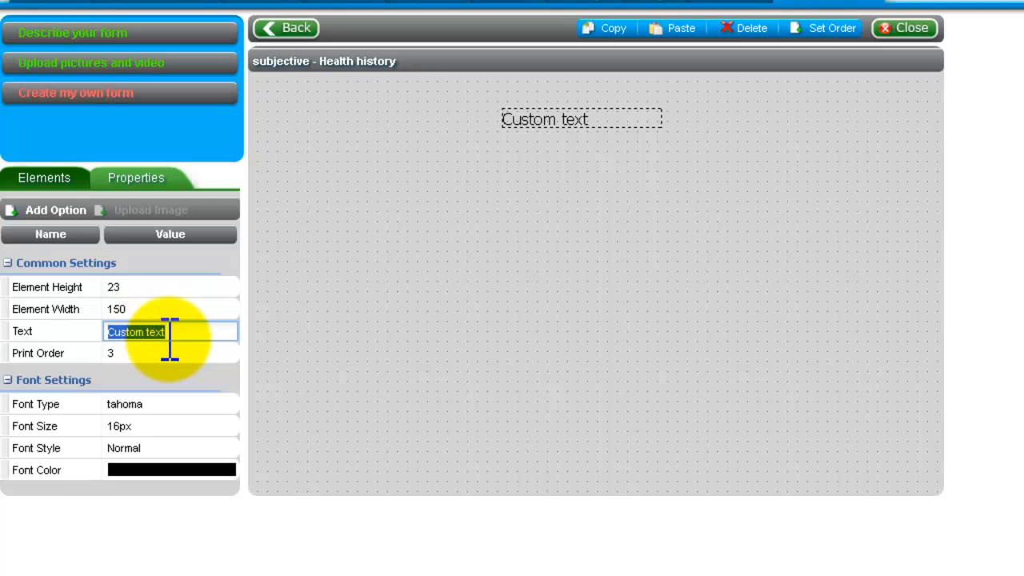
pyautogui.write('Health history')
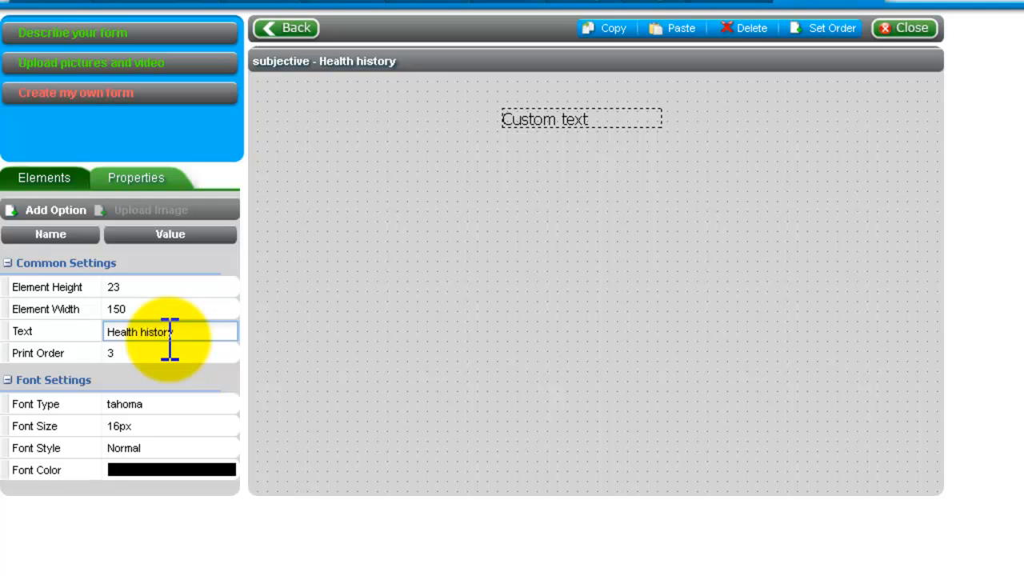
pyautogui.press('Return')
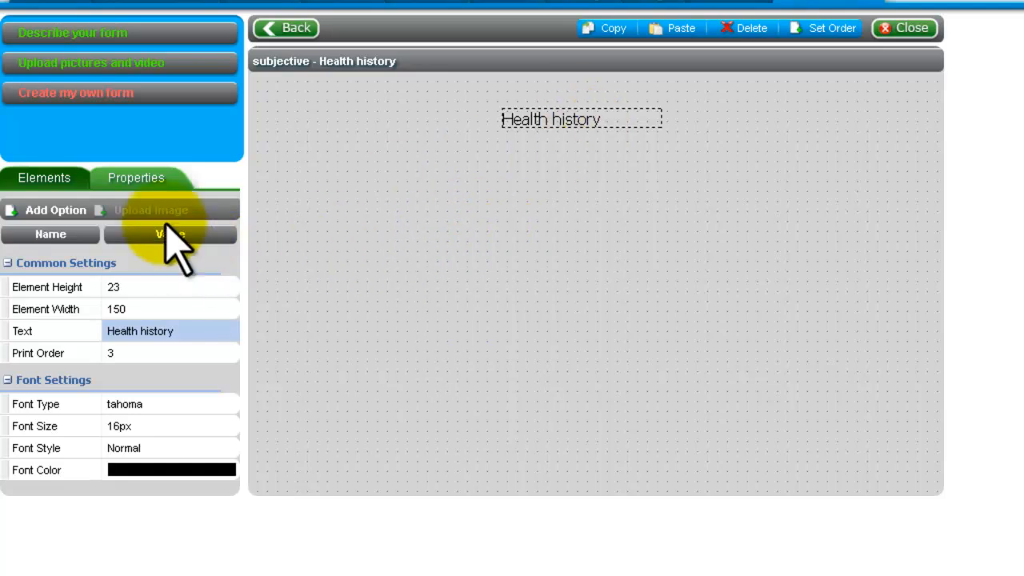
# Add a text field below the Health history heading and label it "First name"
pyautogui.click(60, 184)
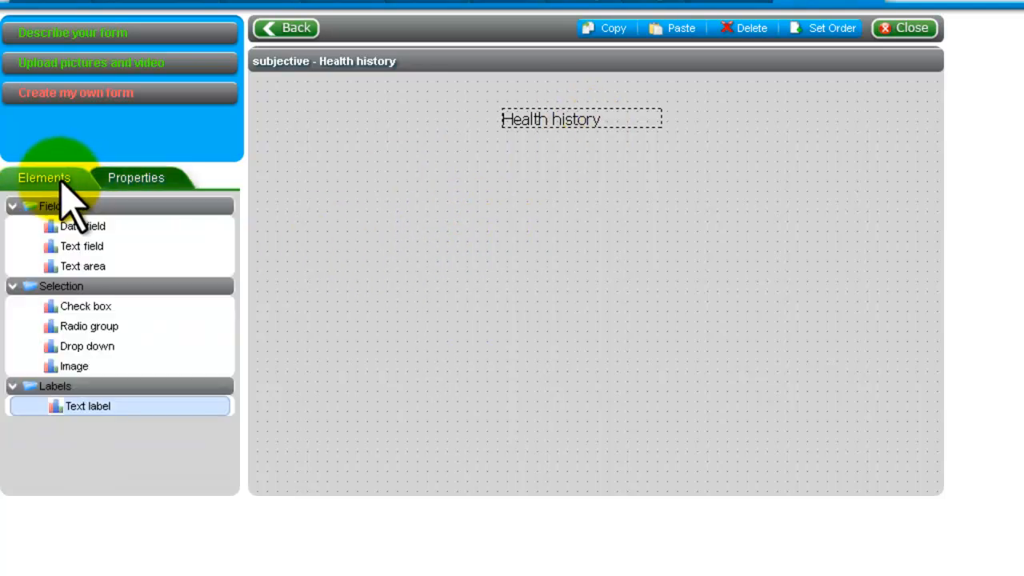
pyautogui.moveTo(94, 248); pyautogui.dragTo(307, 165)
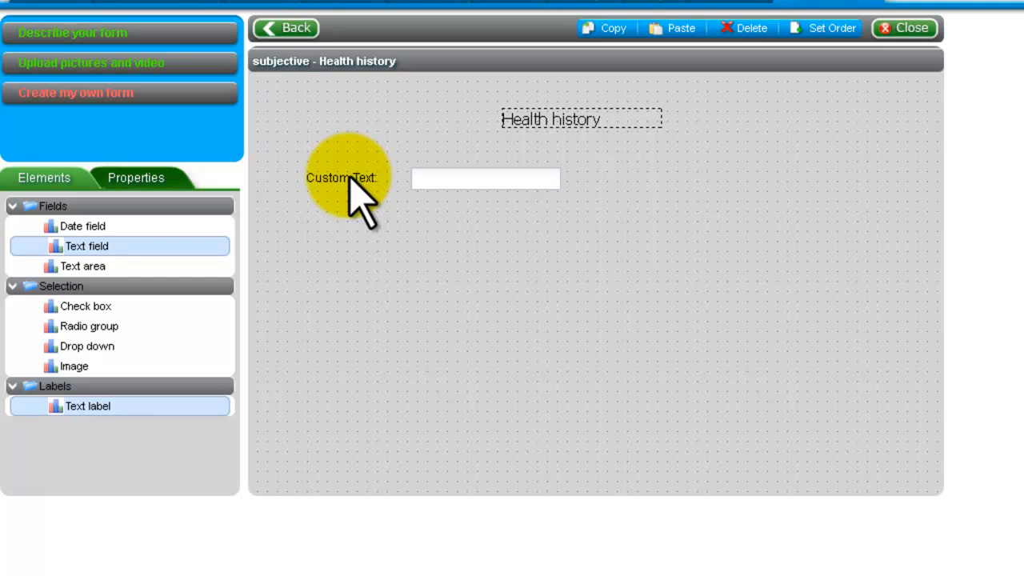
pyautogui.click(350, 176)
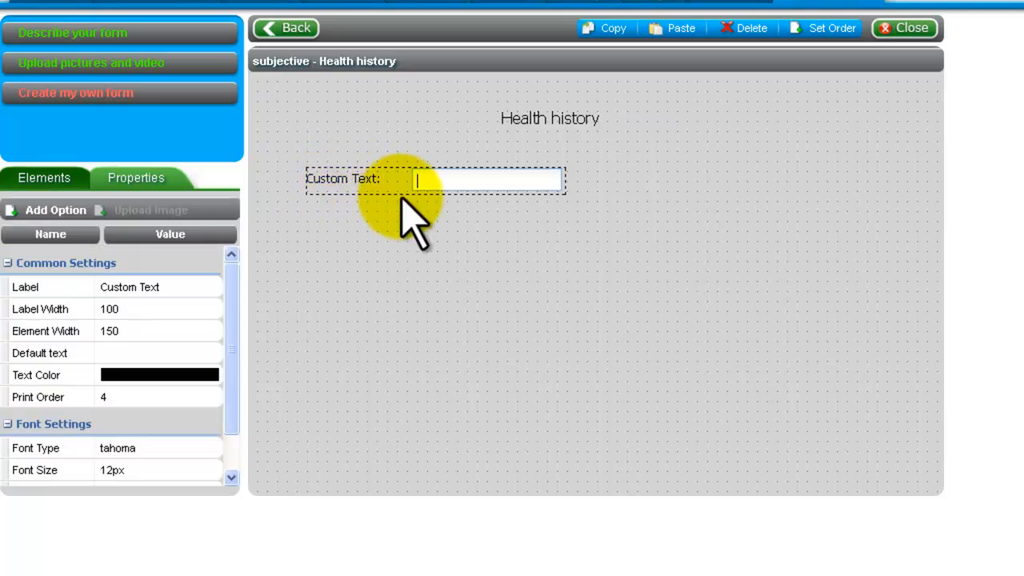
pyautogui.click(176, 287)
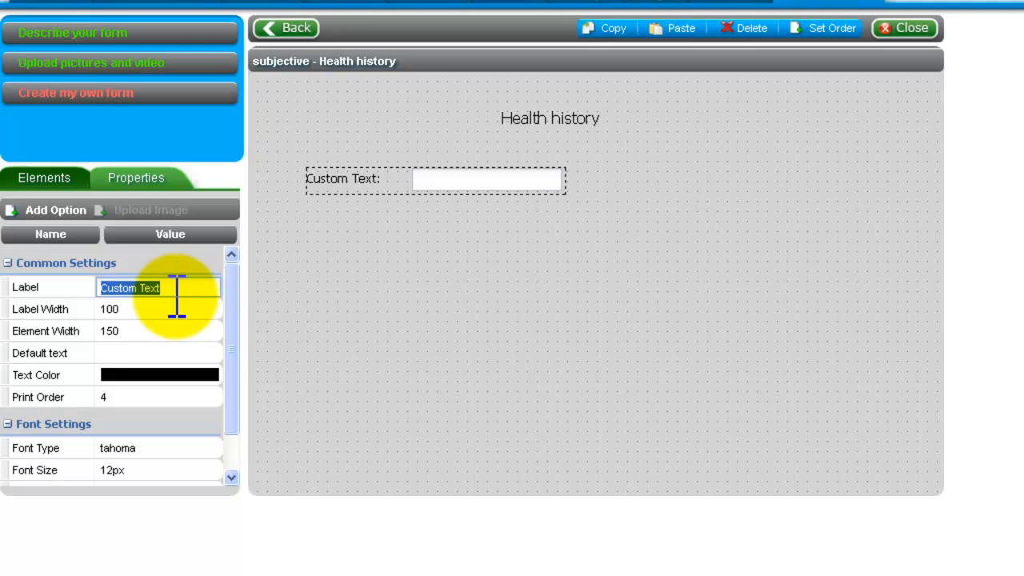
pyautogui.write('First')
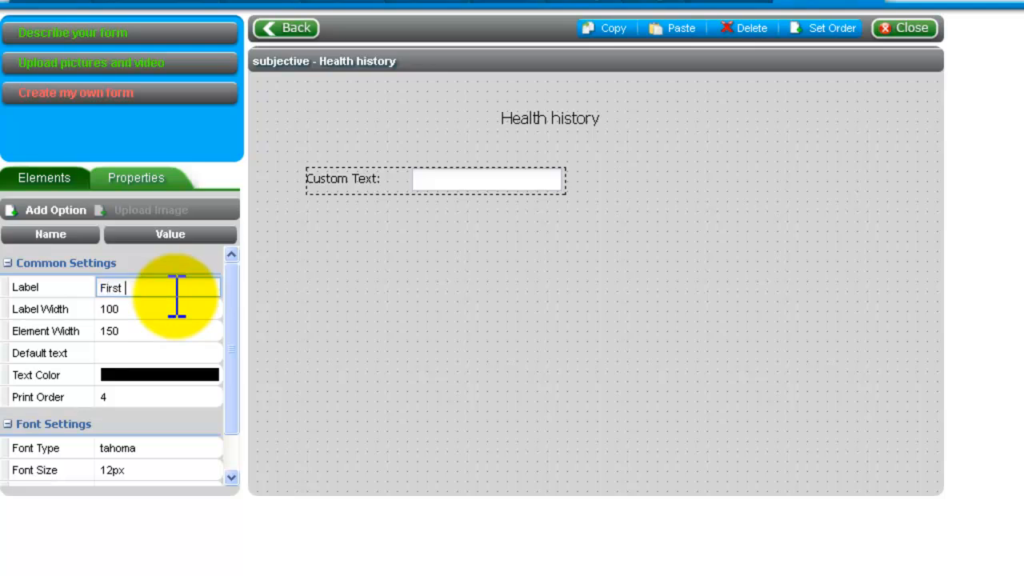
pyautogui.press('Return')
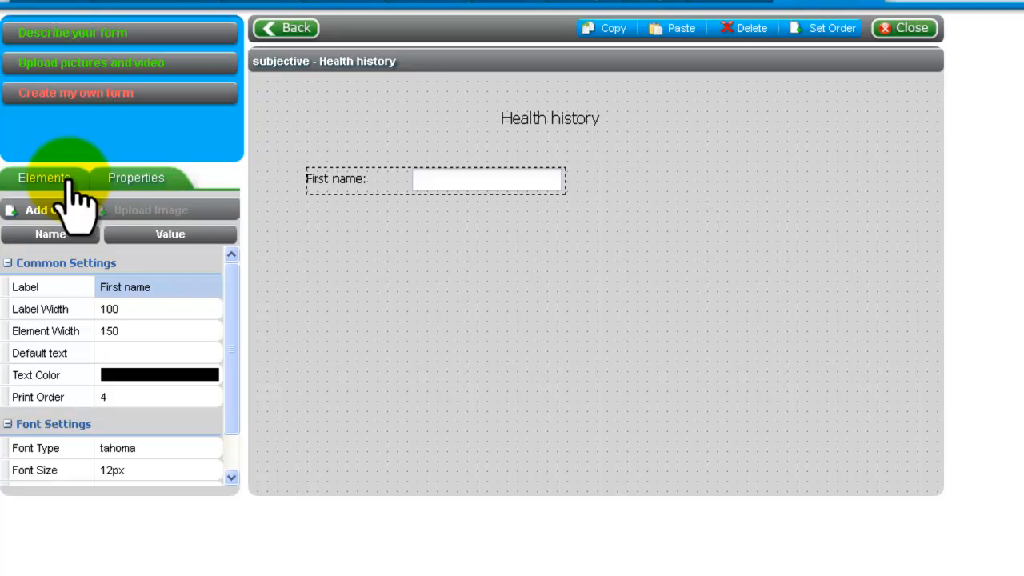
# Set the text color of the First name field to blue (0000FF)
pyautogui.click(205, 376)
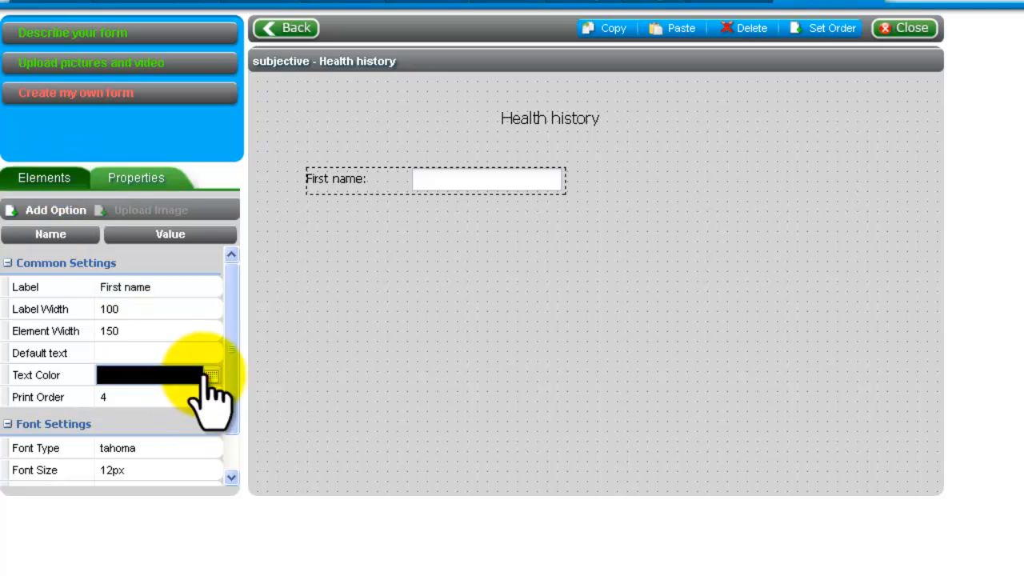
pyautogui.click(211, 375)
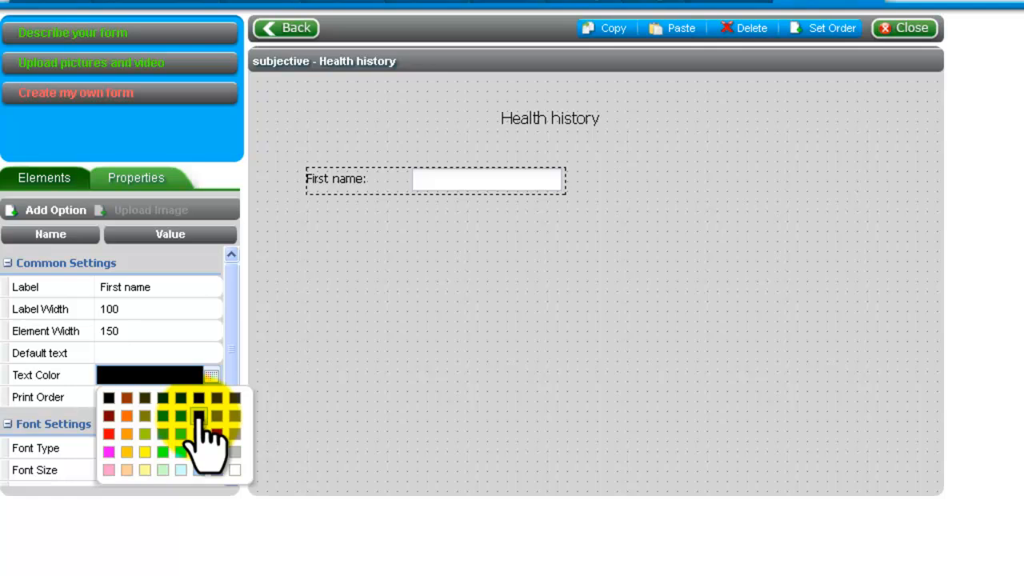
pyautogui.click(200, 421)
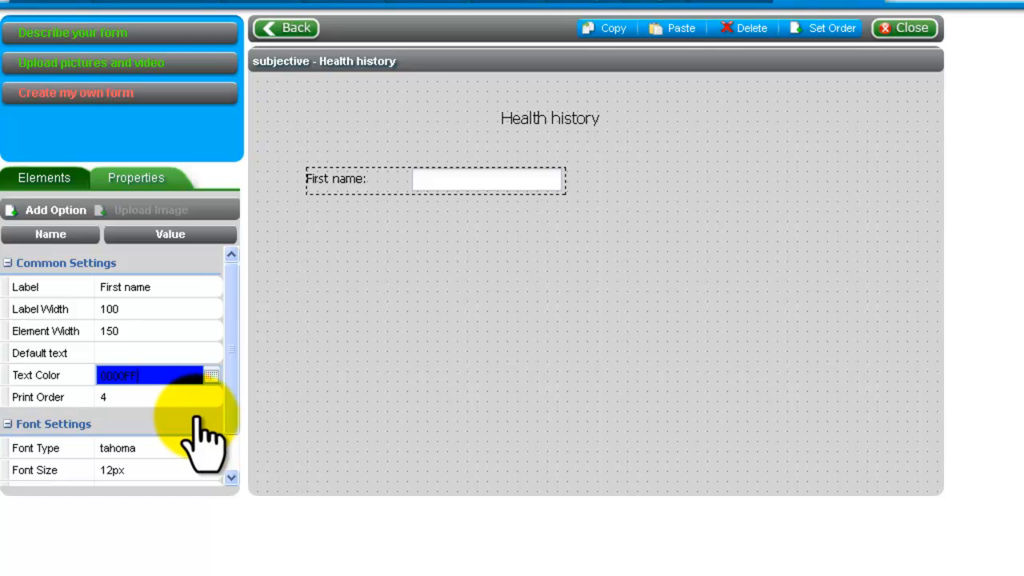
pyautogui.press('Return')
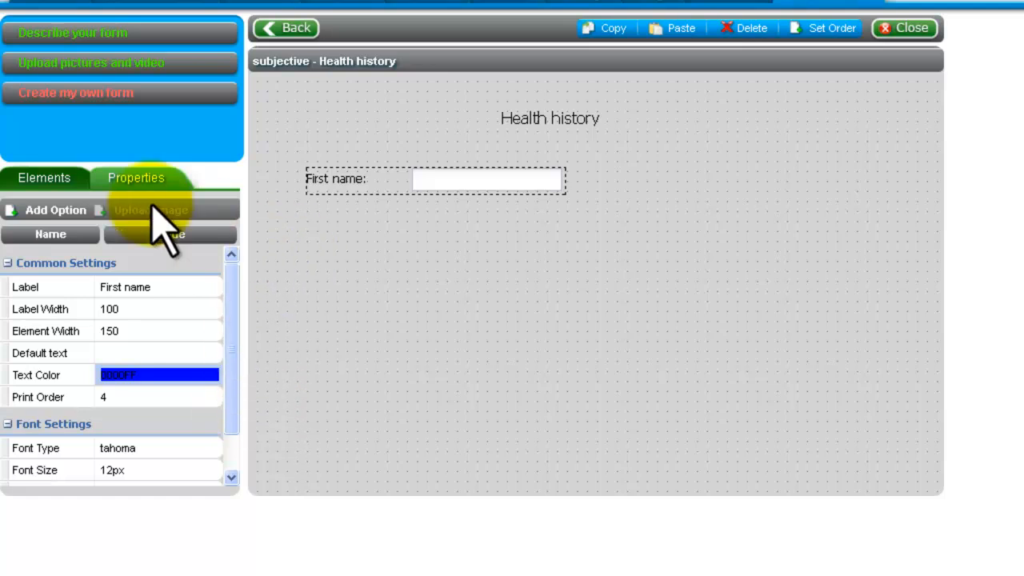
# Add a second text field directly below First name and label it "Last name"
pyautogui.click(57, 179)
pyautogui.moveTo(96, 250); pyautogui.dragTo(366, 222)
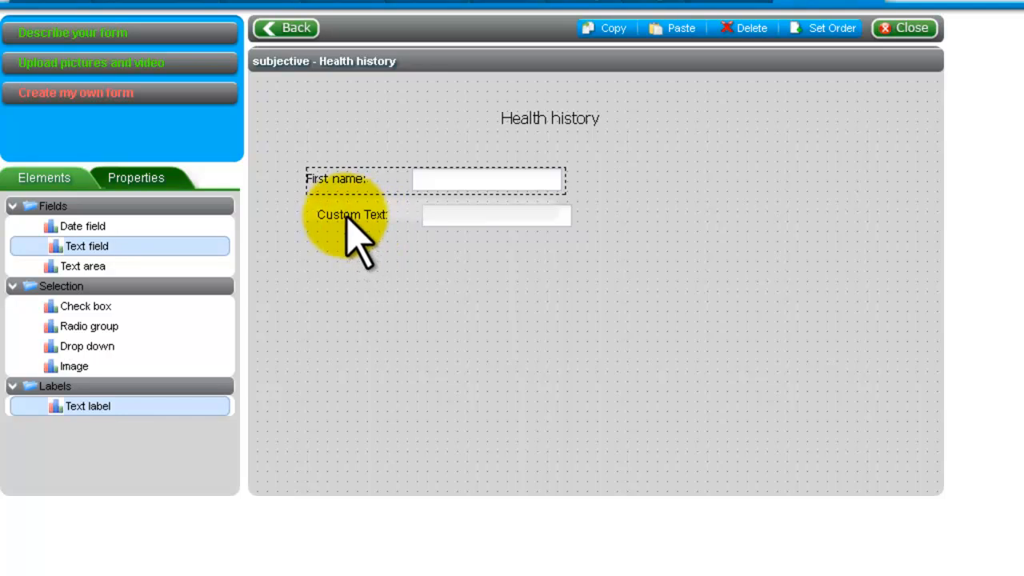
pyautogui.click(348, 220)
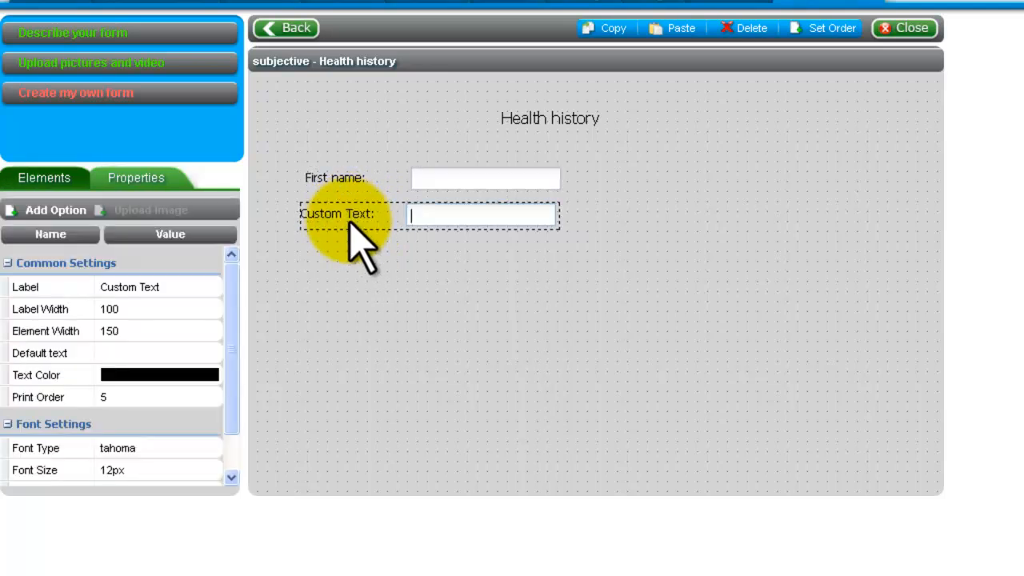
pyautogui.click(176, 288)
pyautogui.click(178, 290)
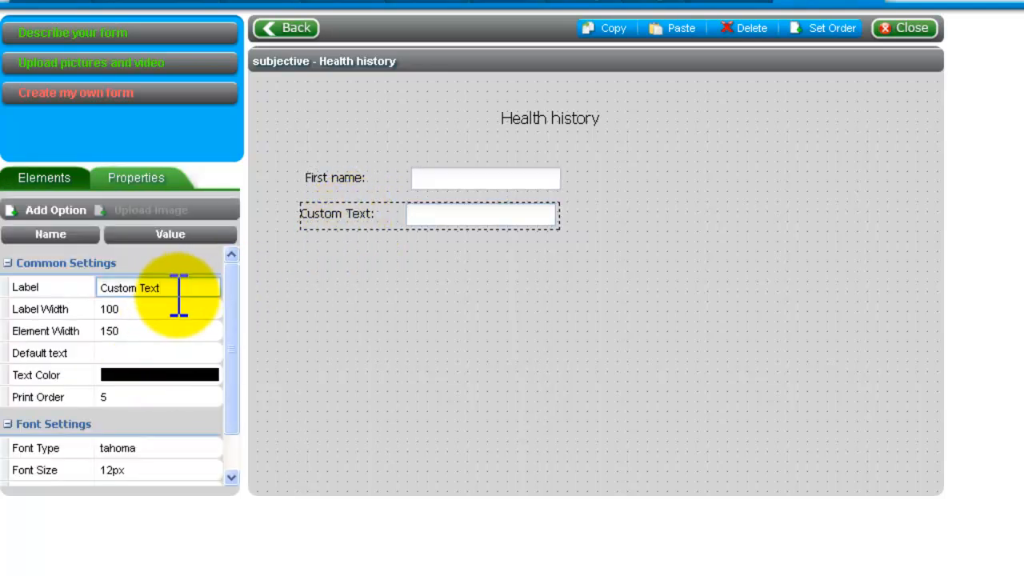
pyautogui.write('Last name')
# Set the text color of the Last name field to blue (0000FF)
pyautogui.click(192, 374)
pyautogui.click(208, 376)
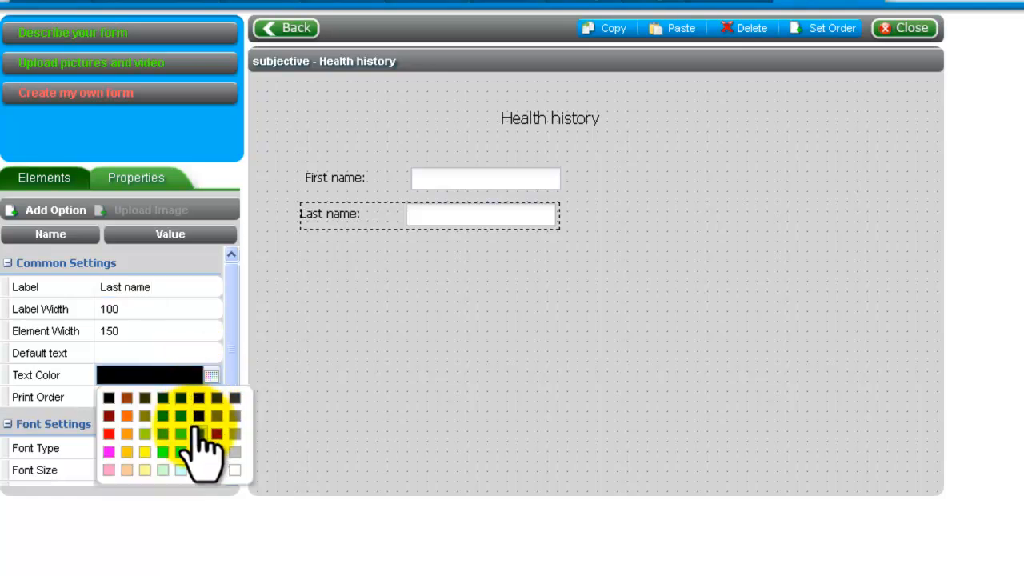
pyautogui.click(198, 417)
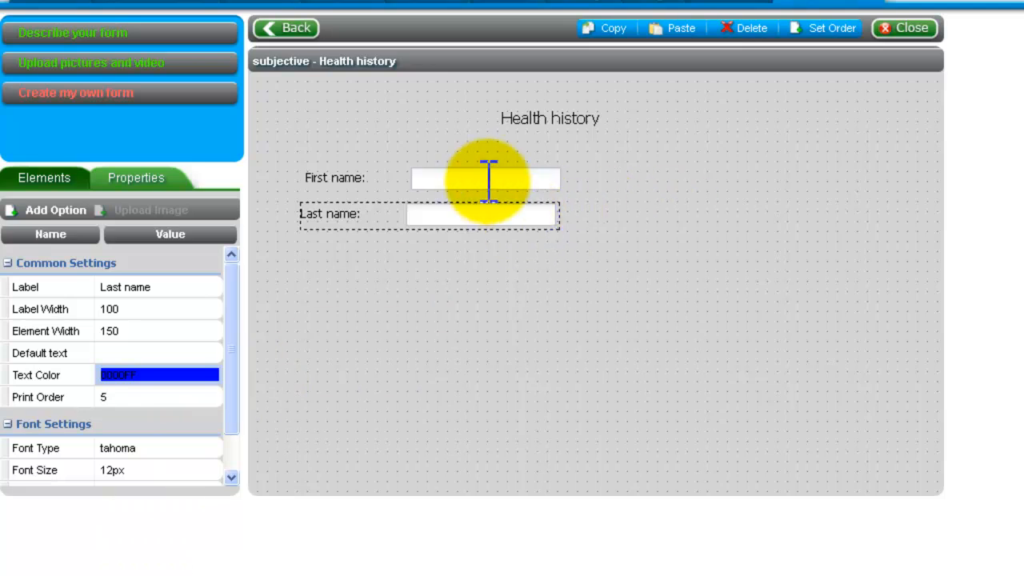
# Add a date field beside the Last name field, in the same row, and label it "Today date"
pyautogui.click(77, 179)
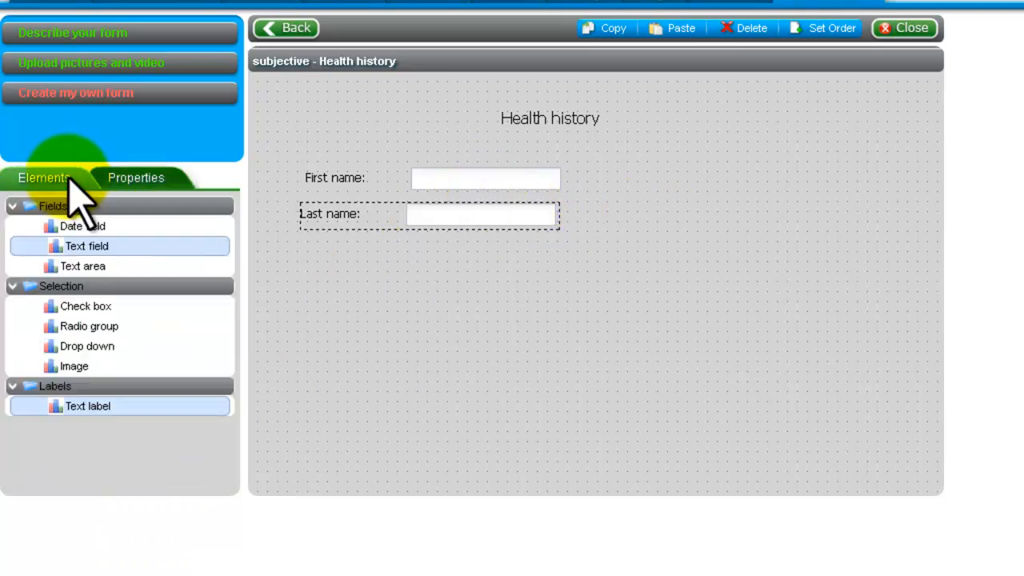
pyautogui.moveTo(90, 228); pyautogui.dragTo(612, 215)
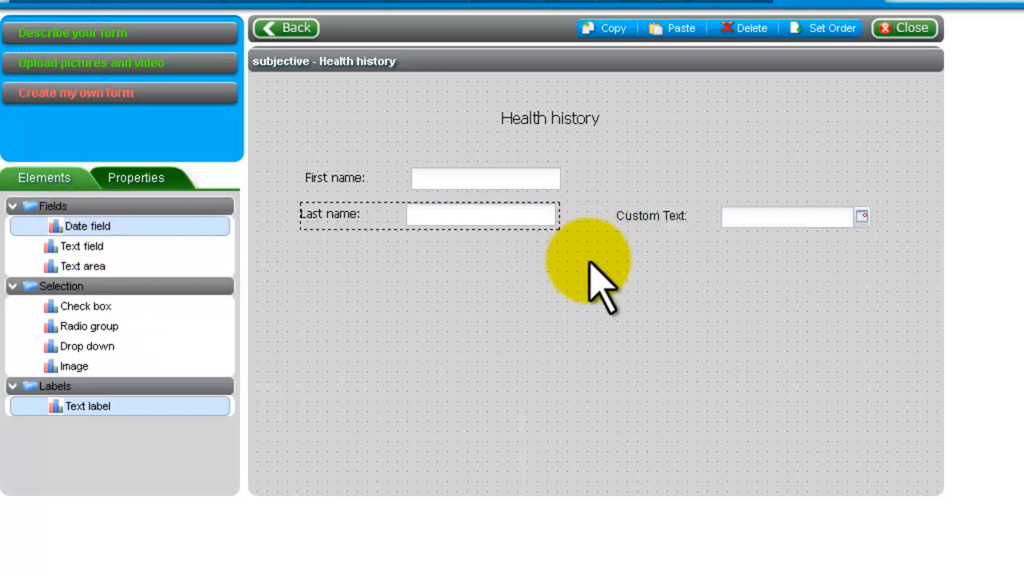
pyautogui.click(648, 216)
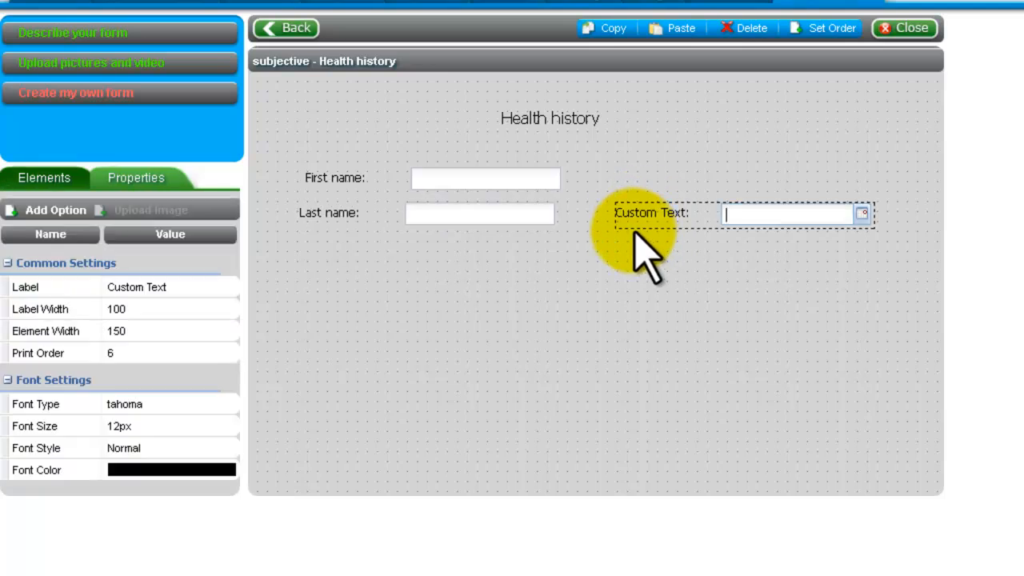
pyautogui.click(157, 290)
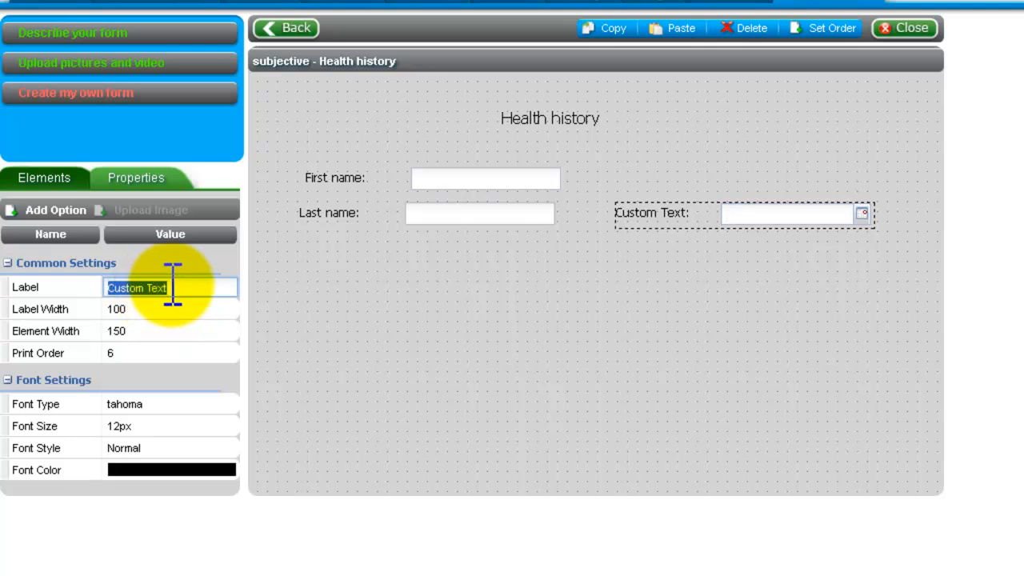
pyautogui.write('Today date')
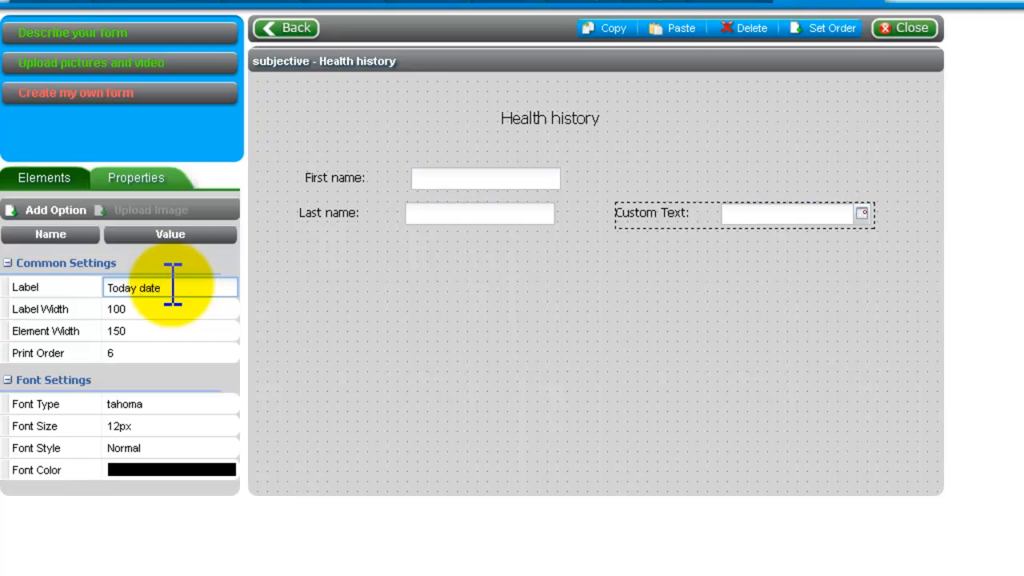
pyautogui.press('Return')
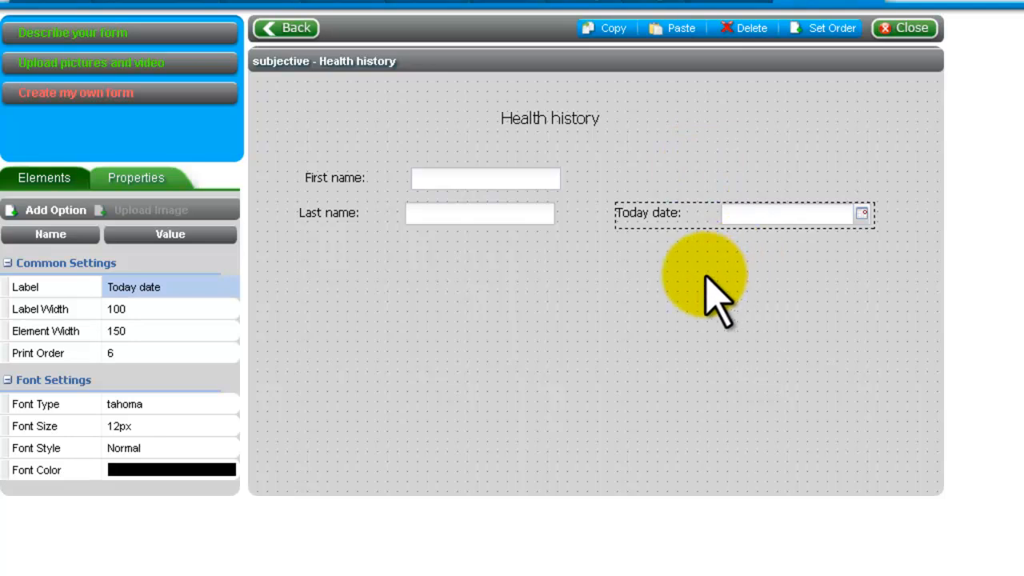
# Set the font color of the Today date field to blue (0000FF)
pyautogui.click(227, 472)
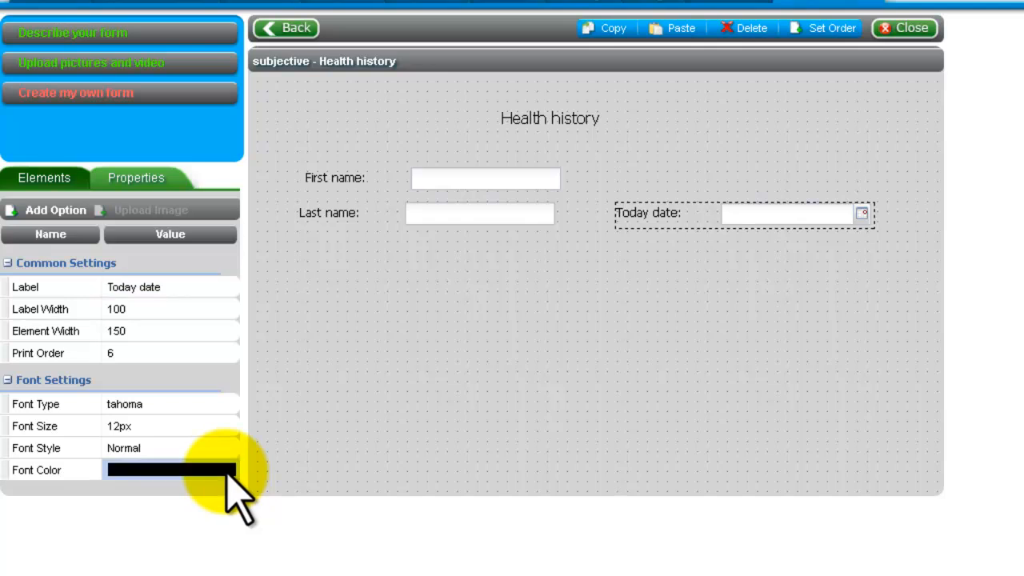
pyautogui.click(230, 470)
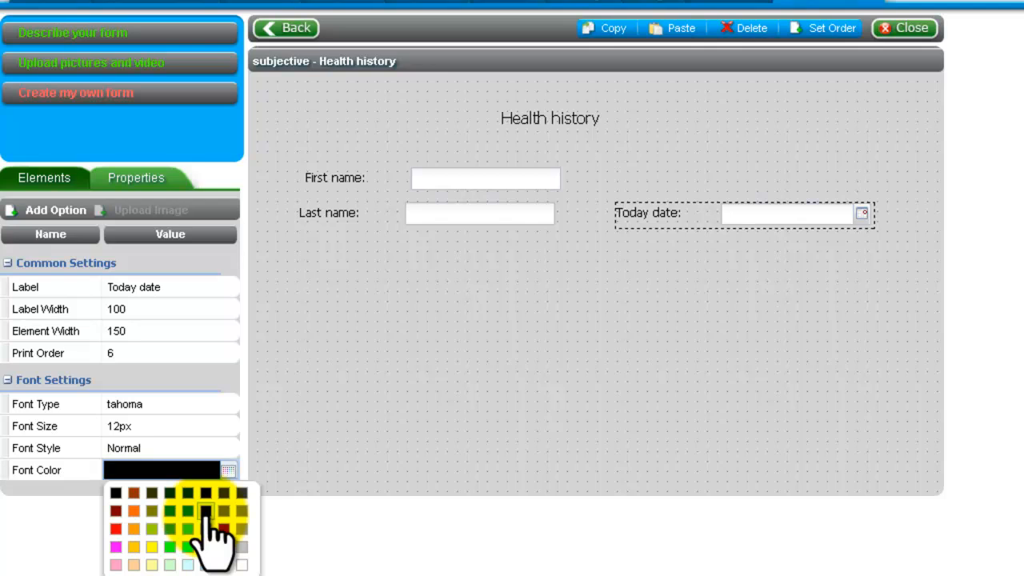
pyautogui.click(205, 512)
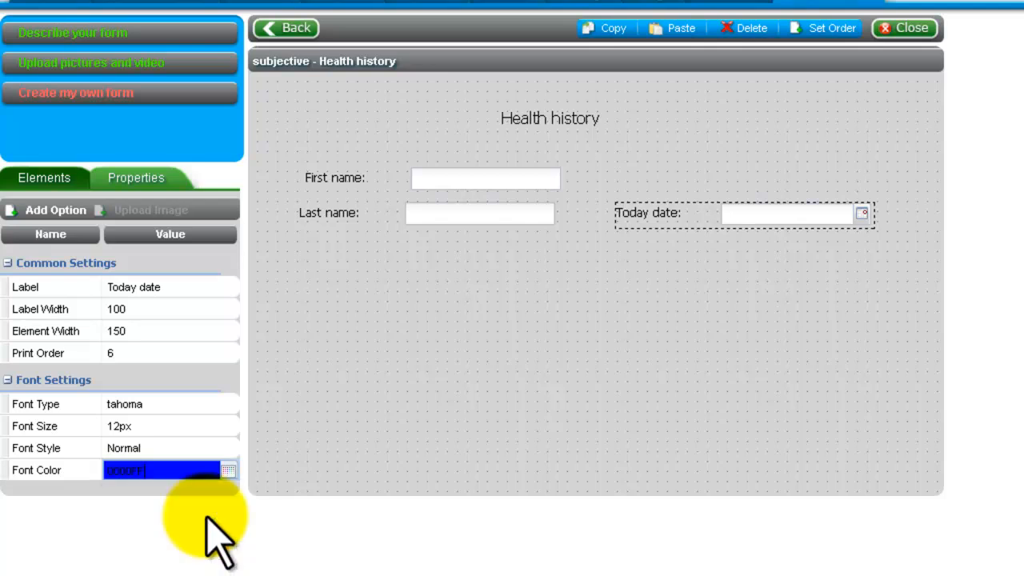
pyautogui.click(392, 371)
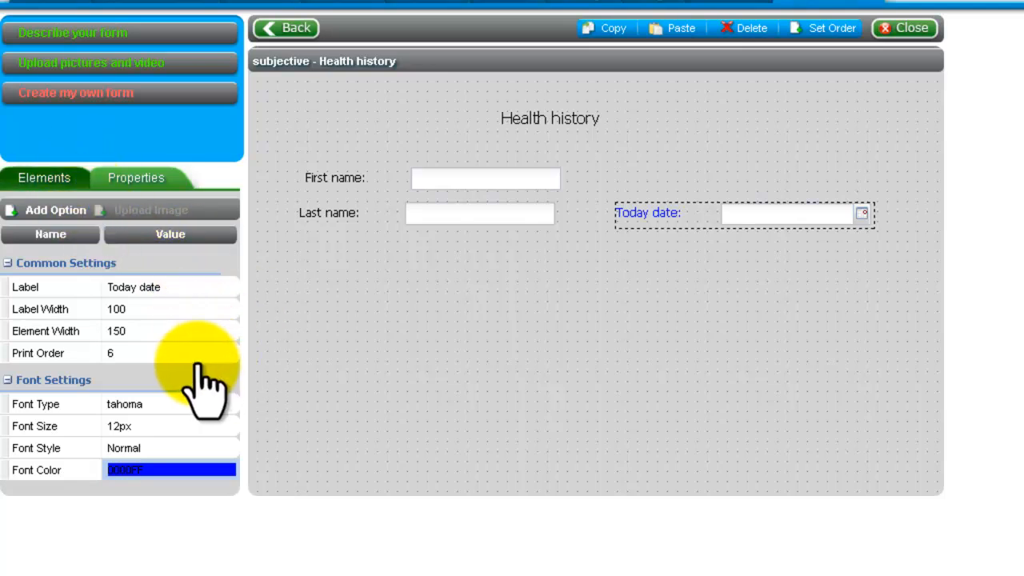
# Add a text label below the Last name field reading "Do you have or have you ever had any of the following"
pyautogui.click(68, 184)
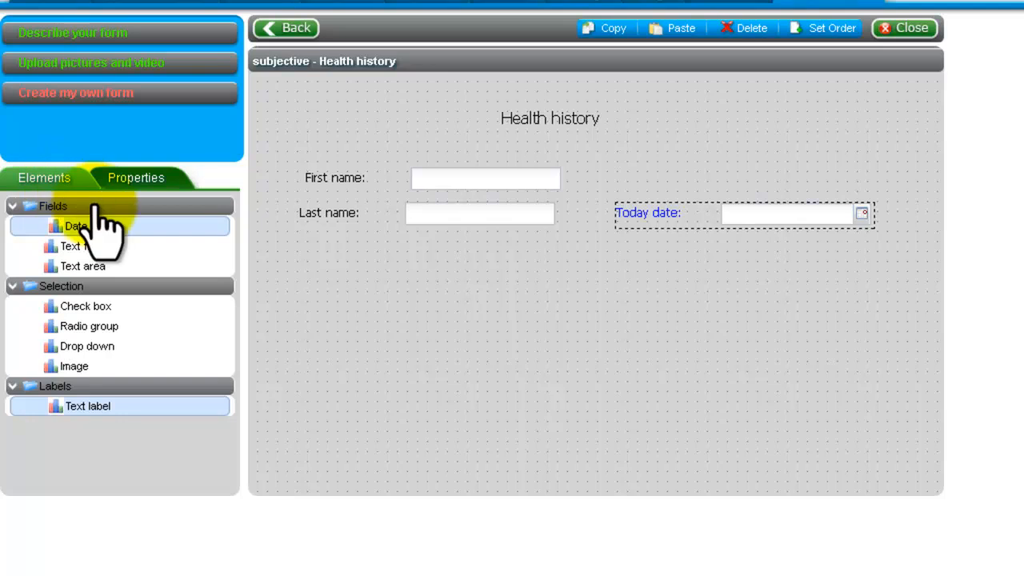
pyautogui.moveTo(120, 408); pyautogui.dragTo(355, 267)
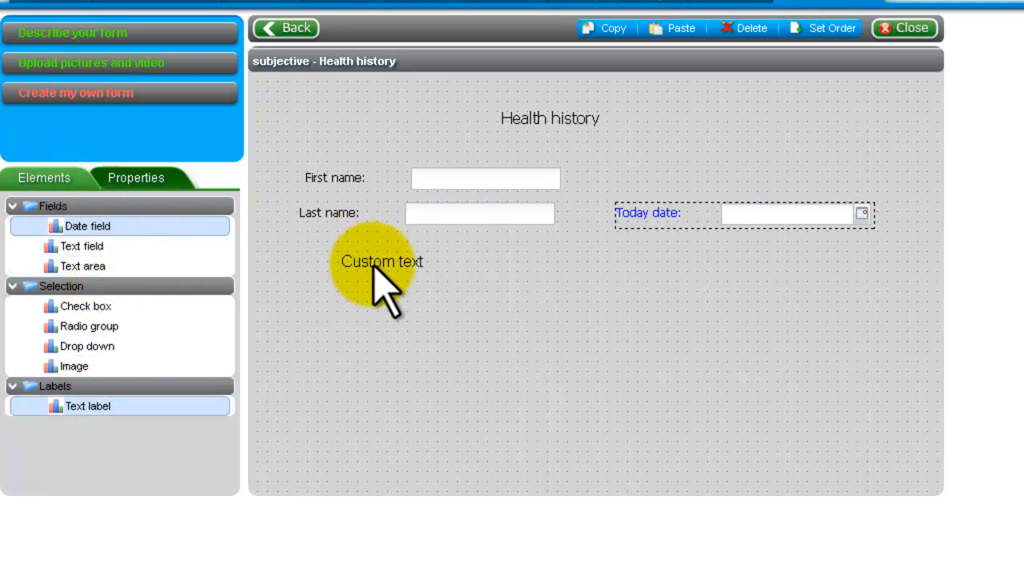
pyautogui.click(382, 272)
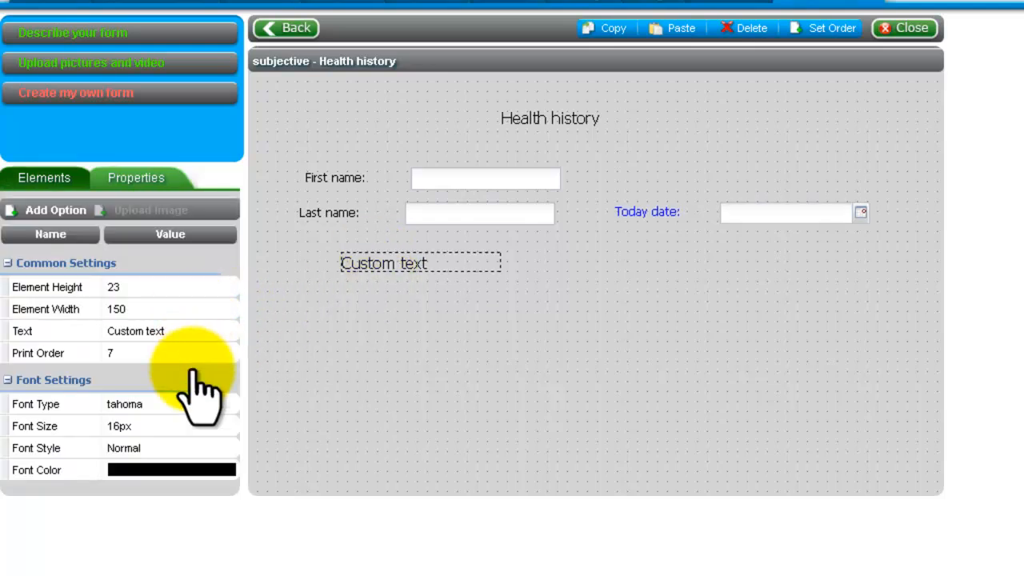
pyautogui.click(163, 329)
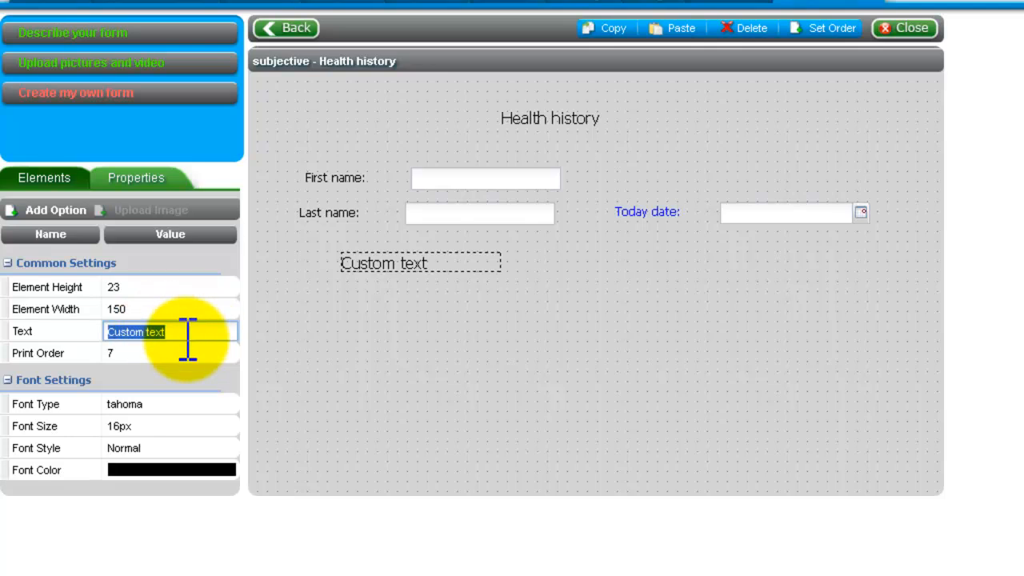
pyautogui.write('Do you have or hav')
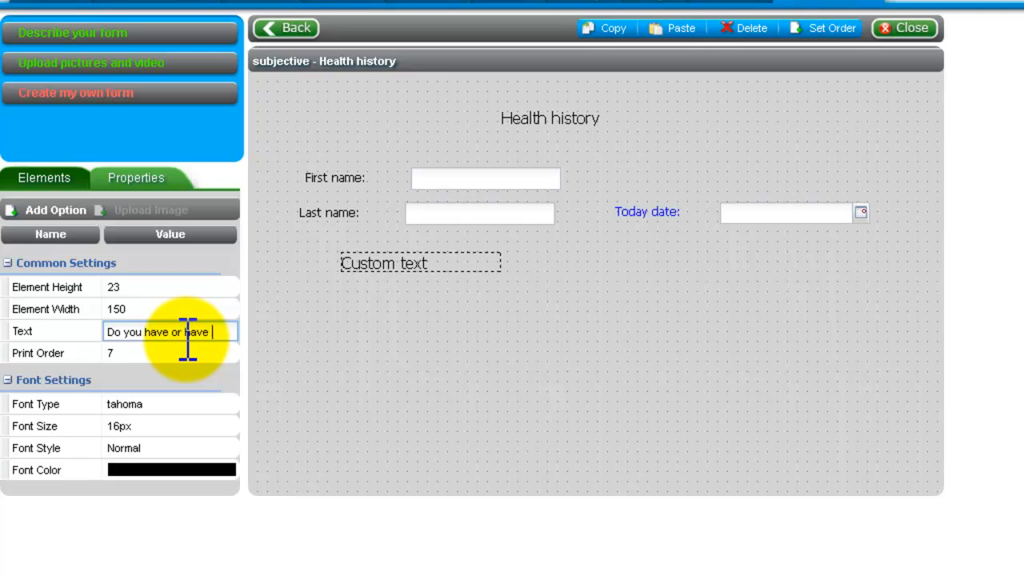
pyautogui.write('ever')
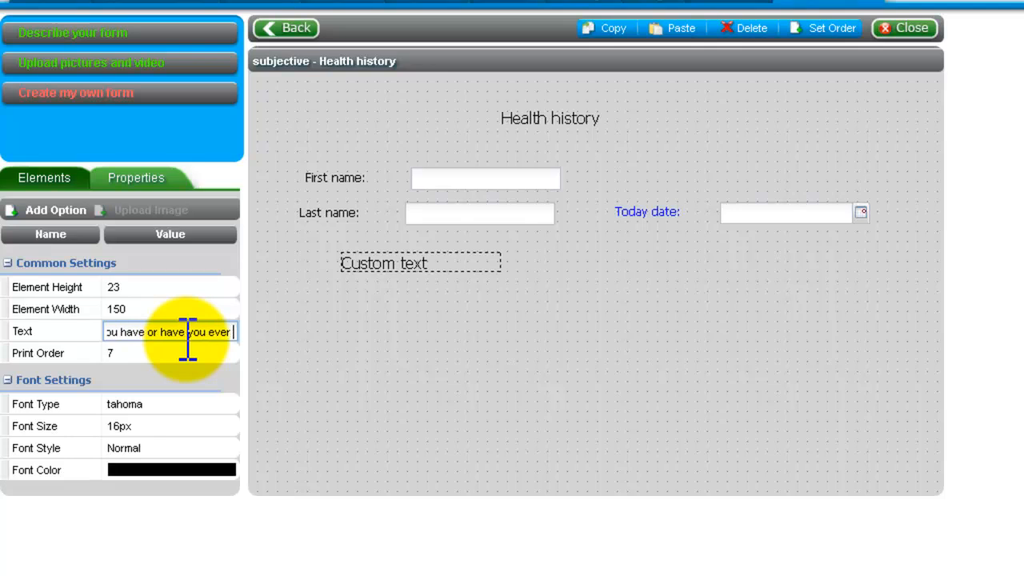
pyautogui.write(' had any of the following')
pyautogui.press('Return')
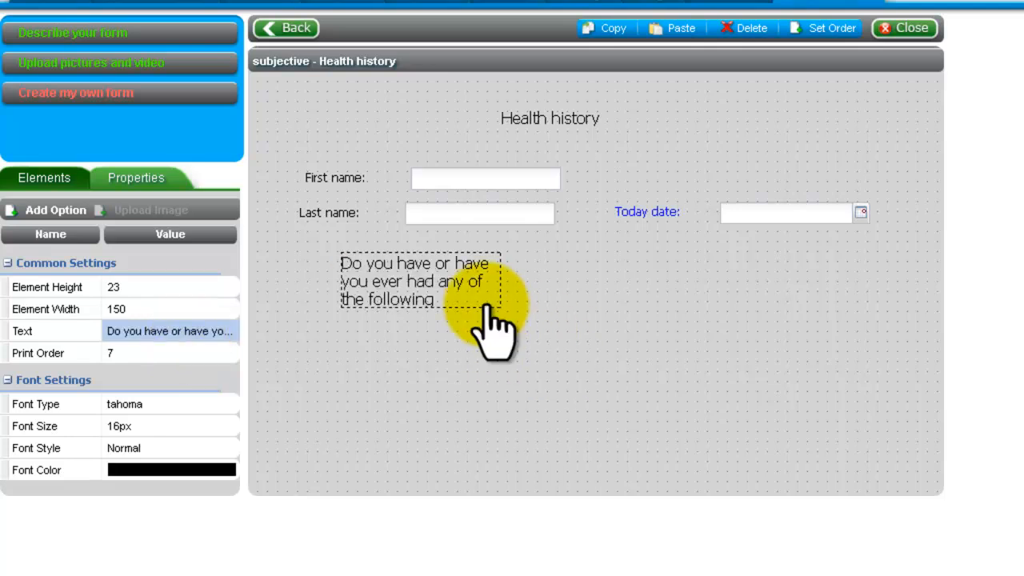
# Set the question label's element width to 300 and move it to line up with the Last name label
pyautogui.click(140, 309)
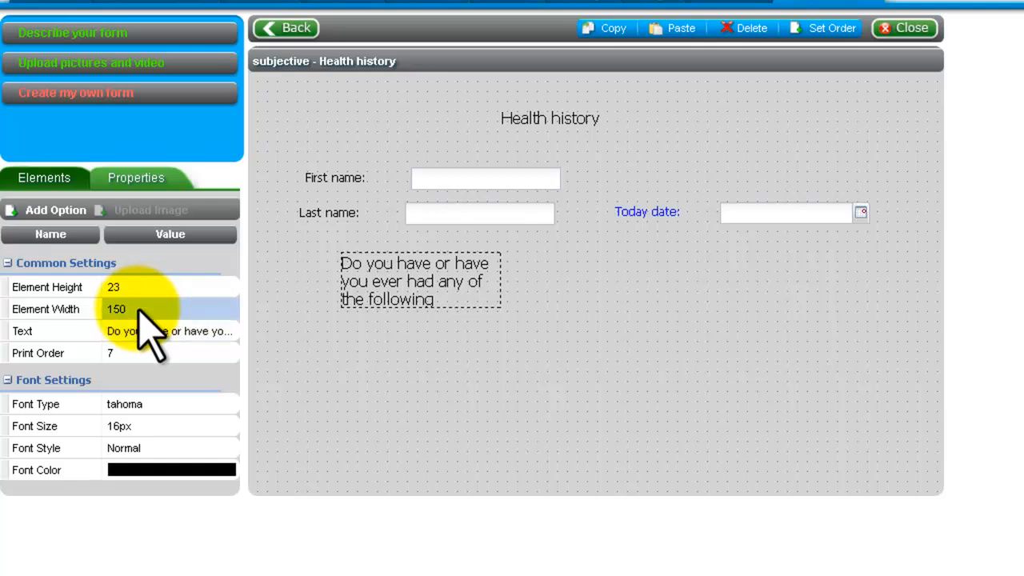
pyautogui.click(139, 309)
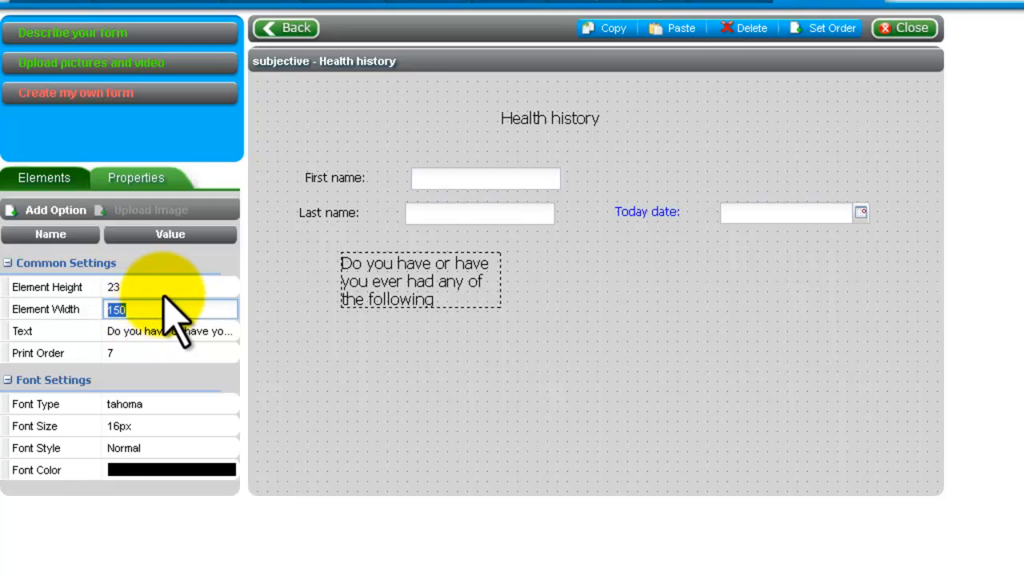
pyautogui.write('300')
pyautogui.press('Return')
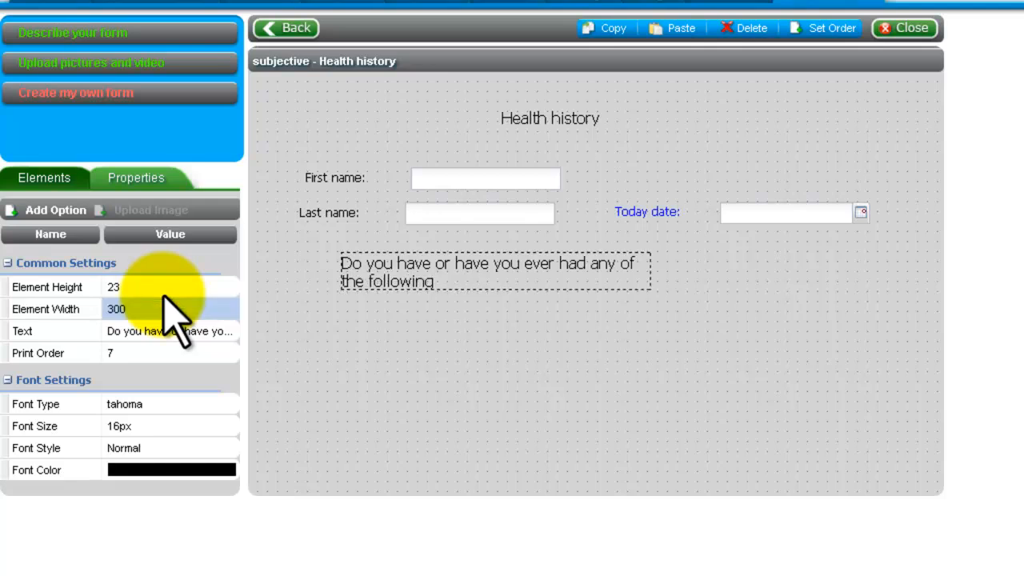
pyautogui.moveTo(417, 261); pyautogui.dragTo(376, 265)
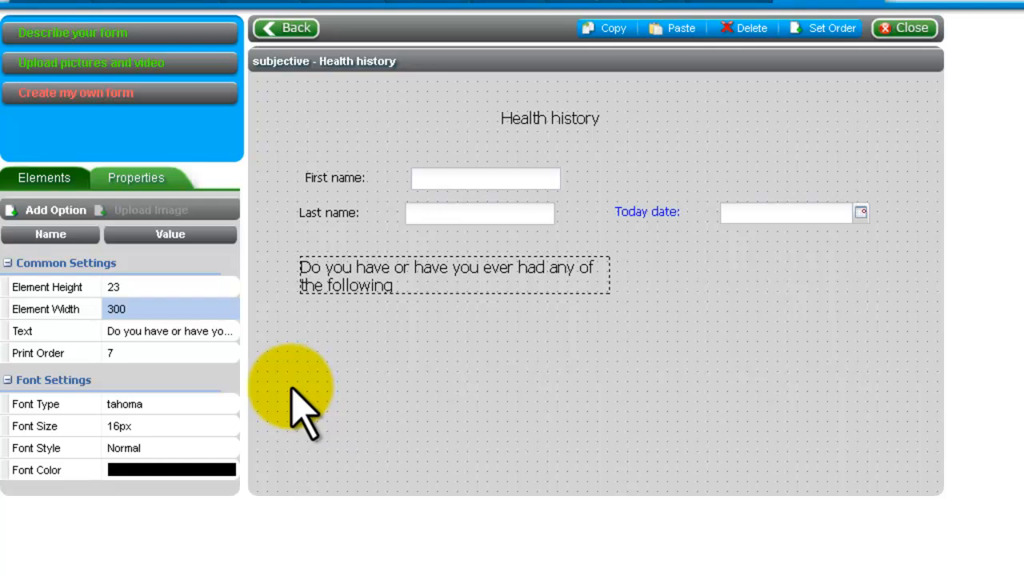
# Add a check box below the question label and label it "alcoholism"
pyautogui.click(46, 182)
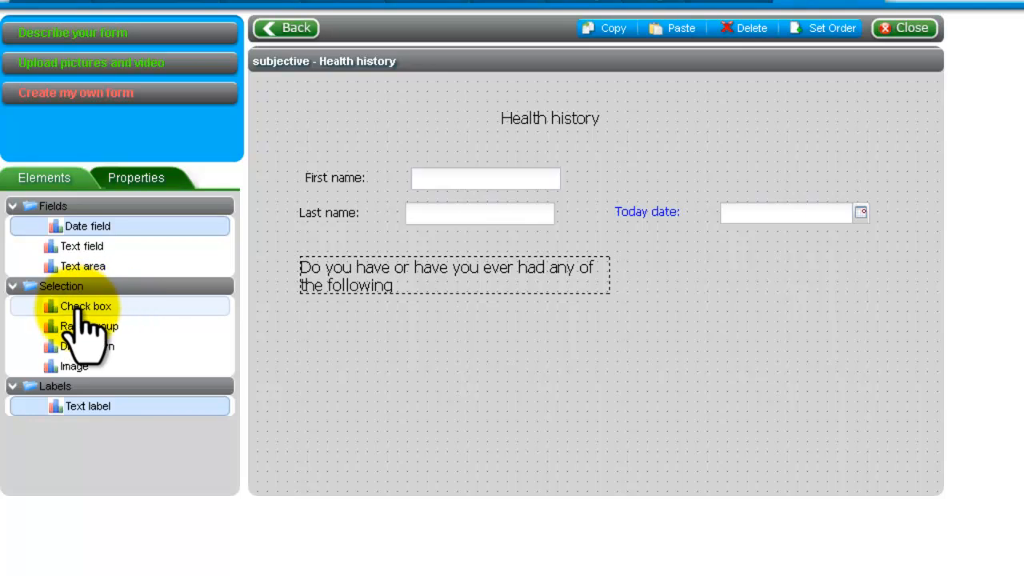
pyautogui.moveTo(80, 307); pyautogui.dragTo(306, 325)
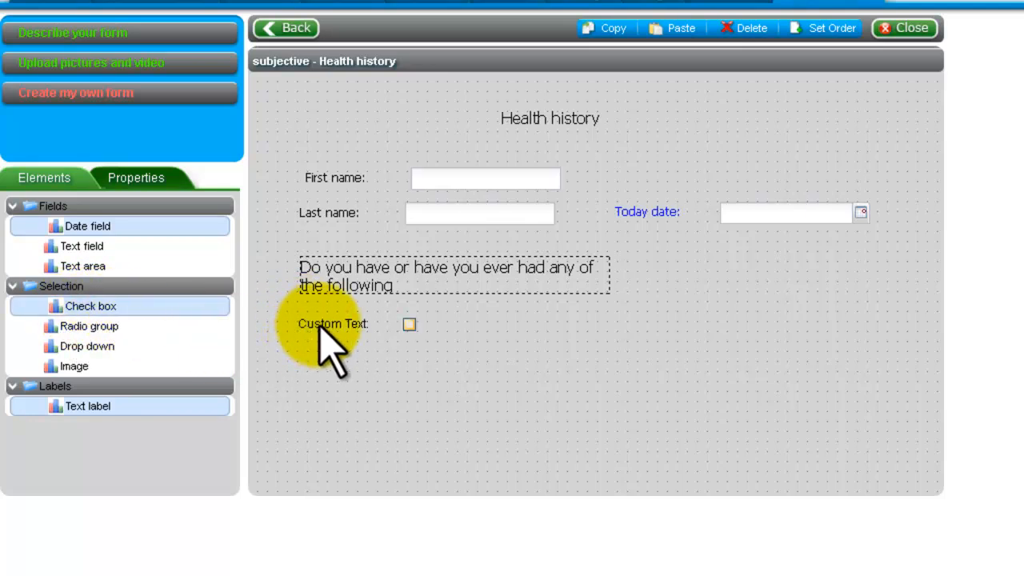
pyautogui.click(320, 326)
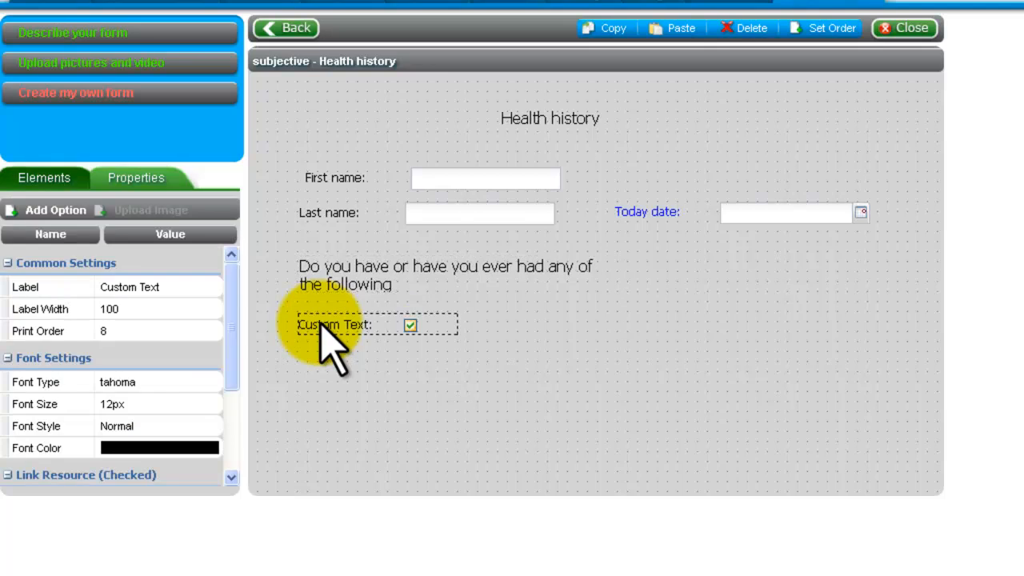
pyautogui.click(170, 288)
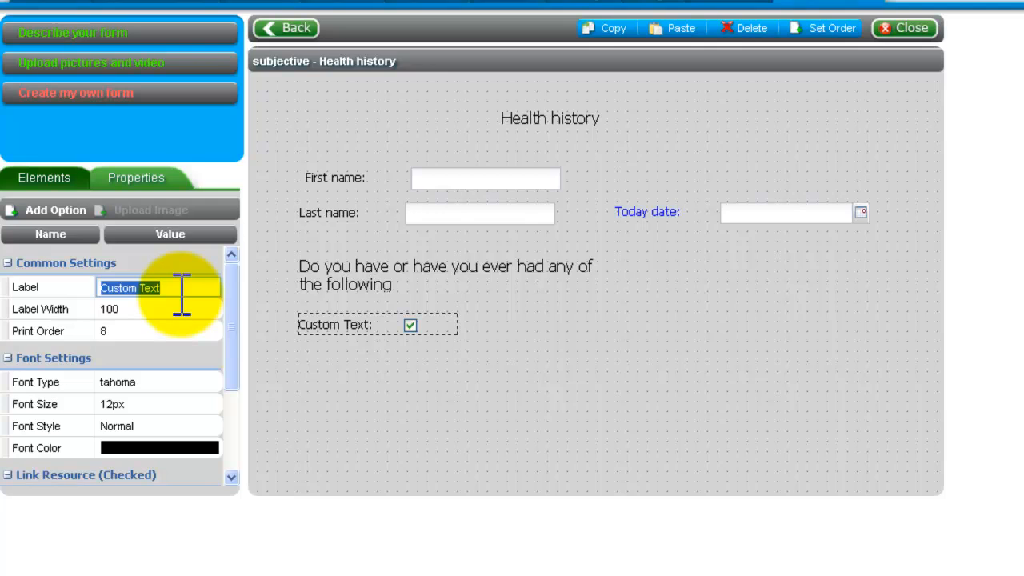
pyautogui.write('alcoholism')
pyautogui.press('Return')
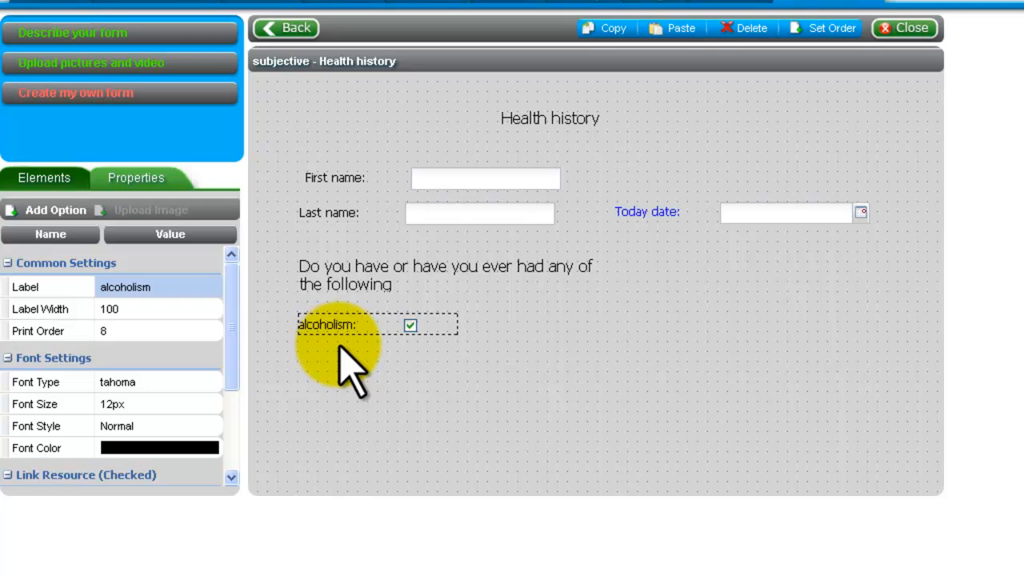
# Add a second check box labeled "Anemia" and align it directly under the alcoholism check box
pyautogui.click(42, 181)
pyautogui.moveTo(83, 310); pyautogui.dragTo(302, 359)
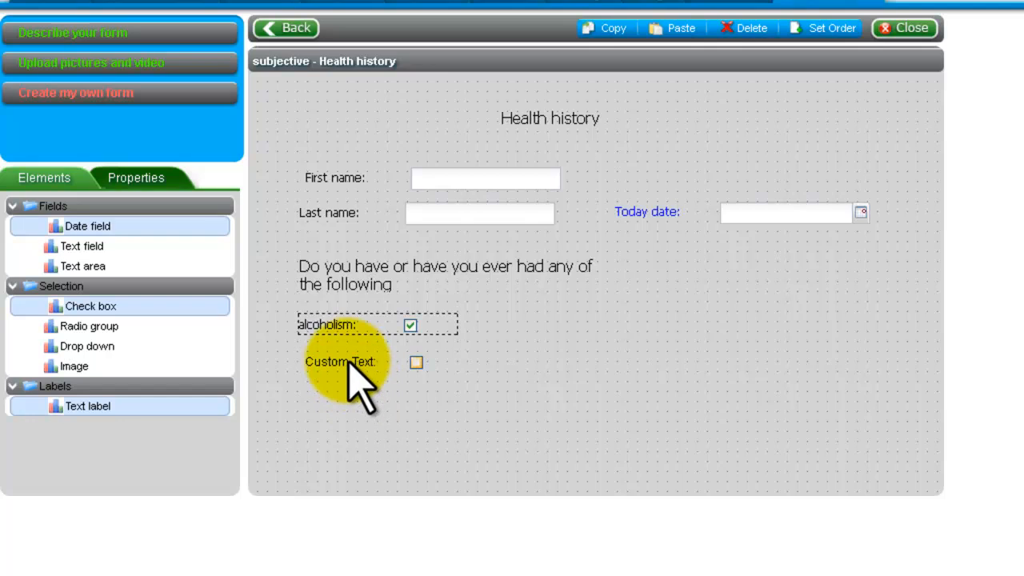
pyautogui.click(349, 364)
pyautogui.click(158, 288)
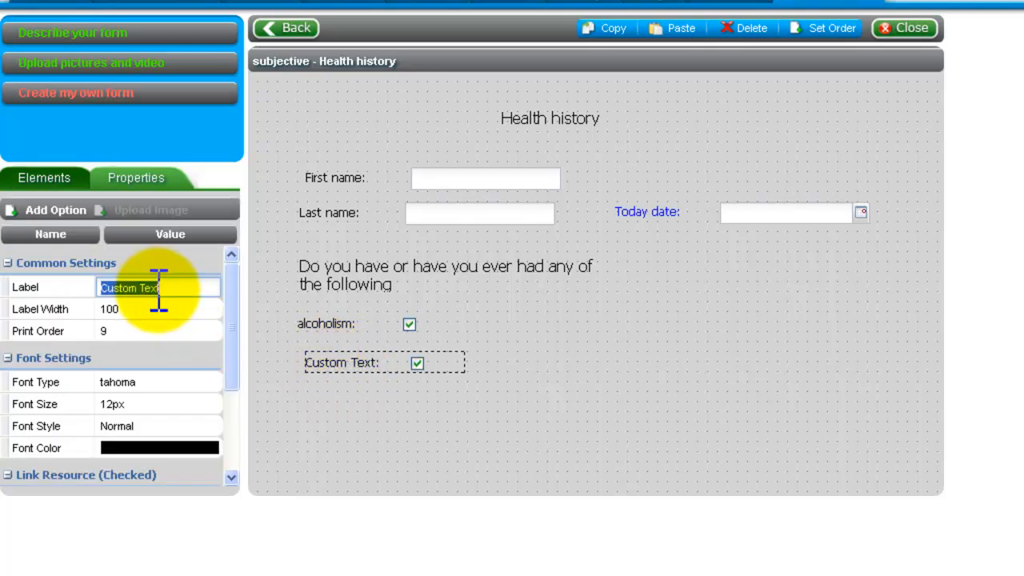
pyautogui.write('Anemia')
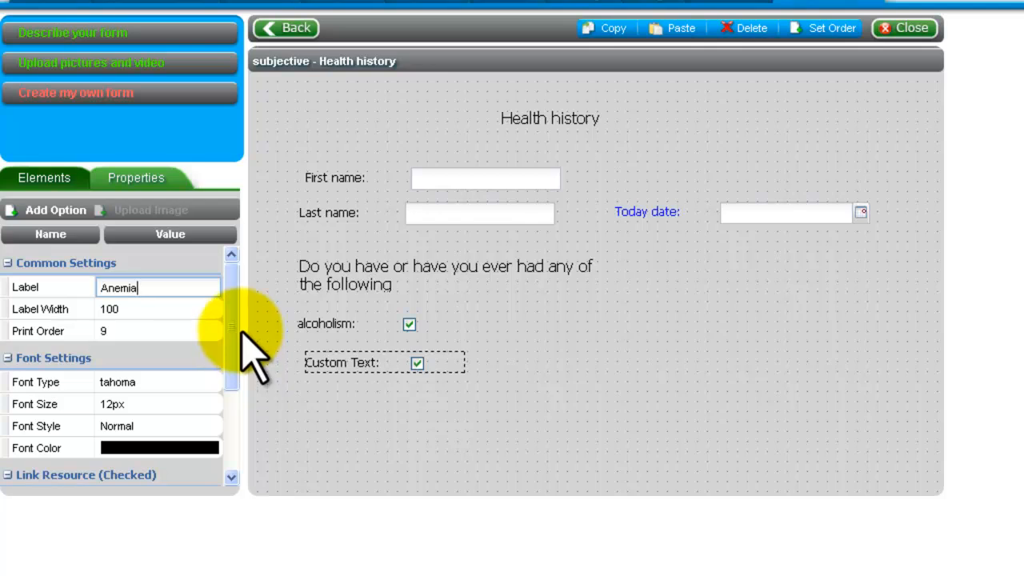
pyautogui.click(370, 367)
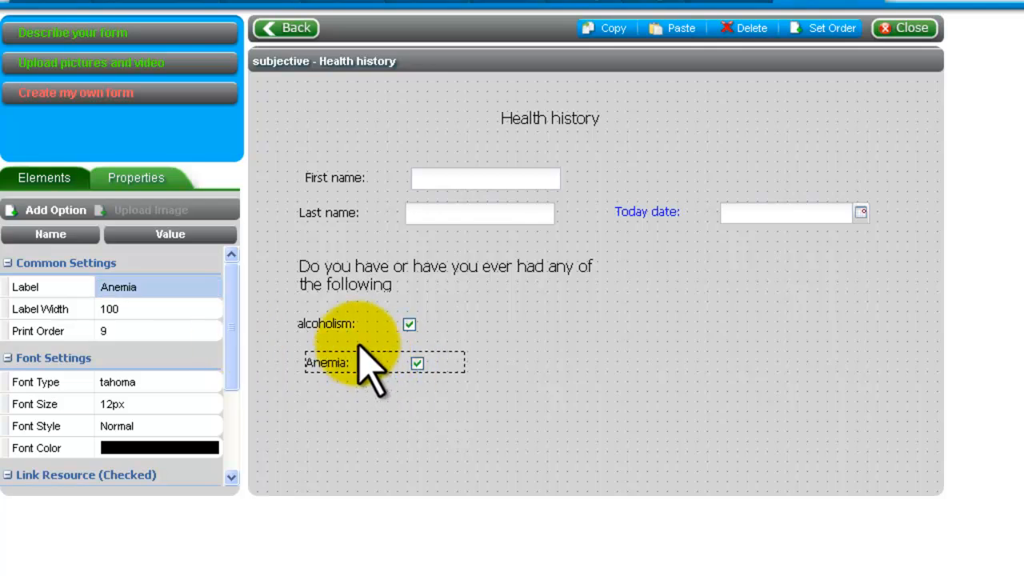
pyautogui.moveTo(322, 347); pyautogui.dragTo(340, 360)
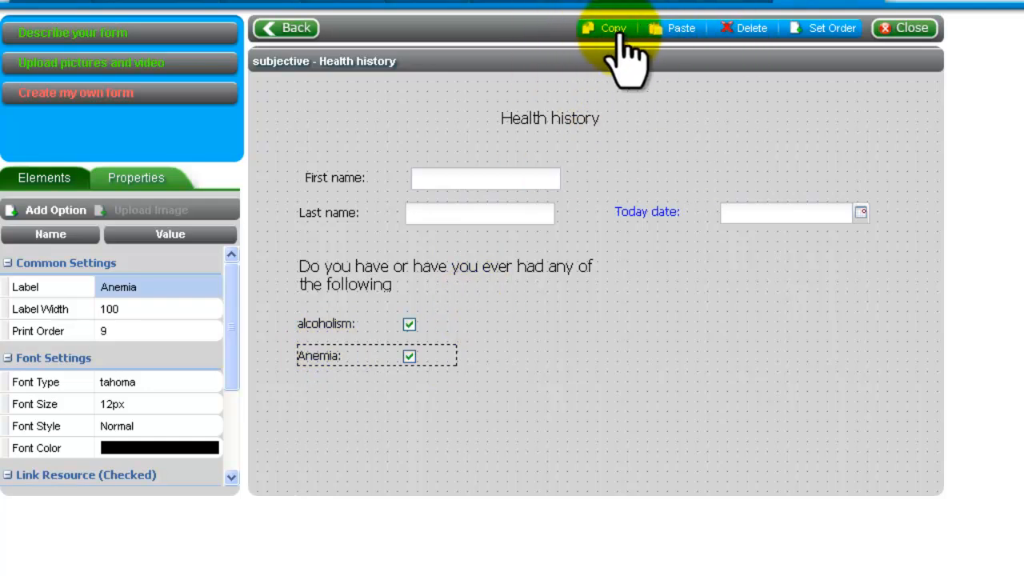
# Duplicate the Anemia check box, place the copy just below it and label the copy "Cancer"
pyautogui.click(622, 36)
pyautogui.click(680, 30)
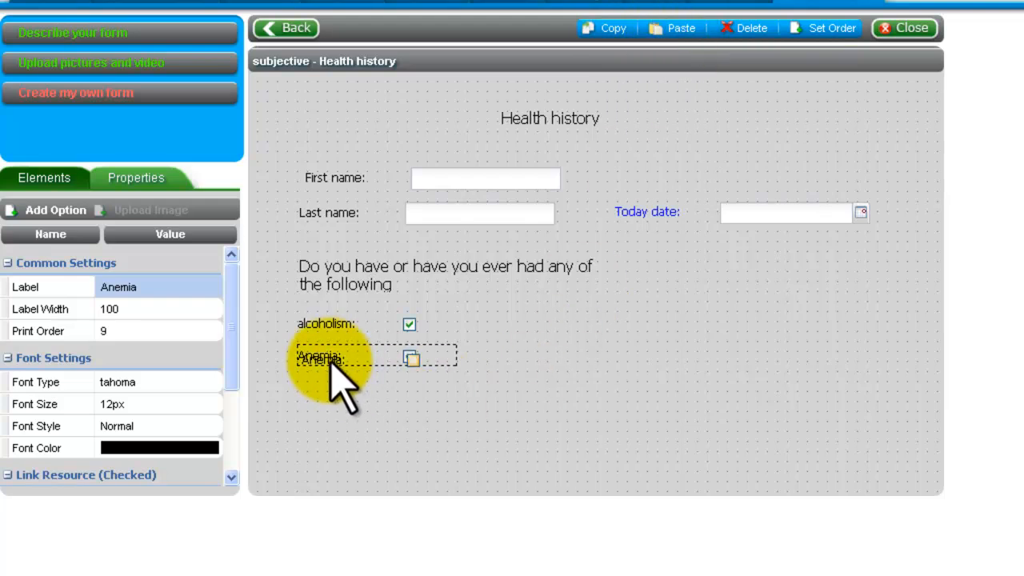
pyautogui.moveTo(334, 366); pyautogui.dragTo(323, 394)
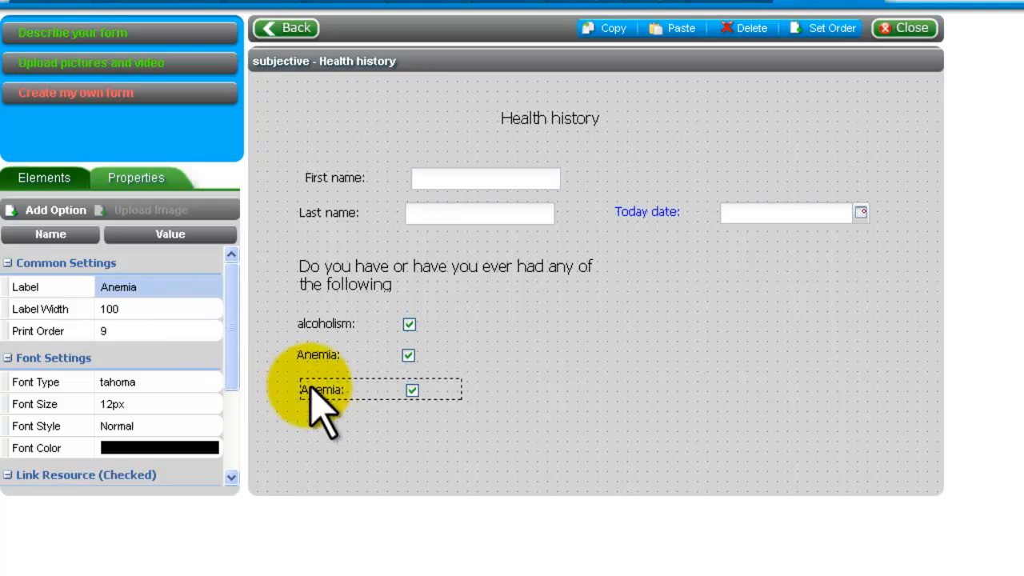
pyautogui.click(165, 287)
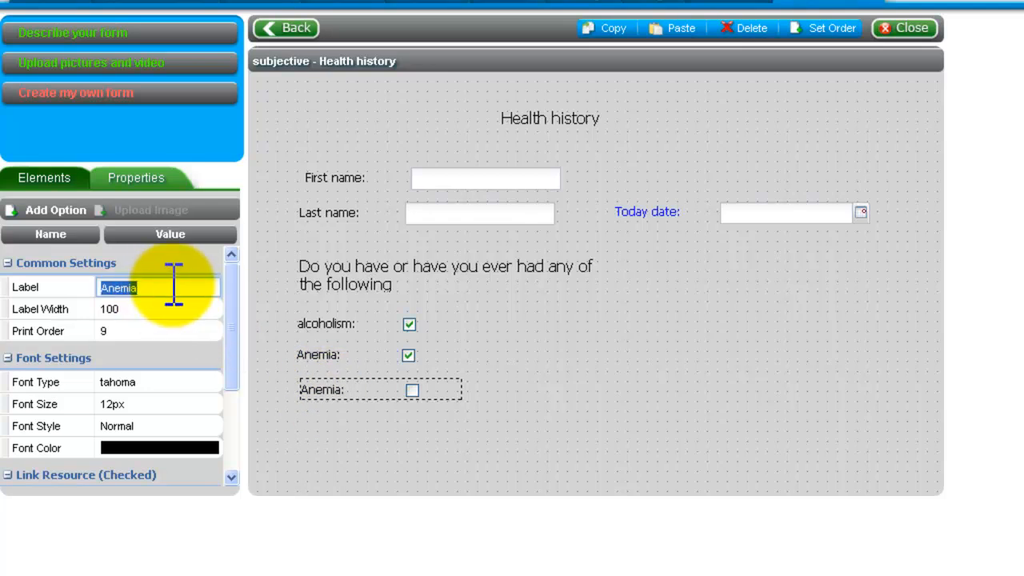
pyautogui.write('Cancer')
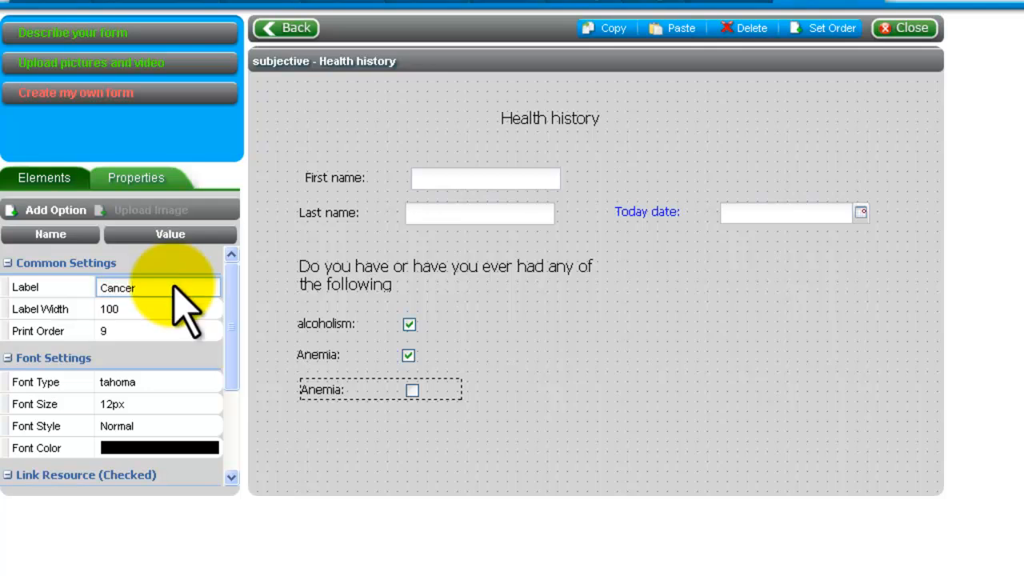
pyautogui.press('Return')
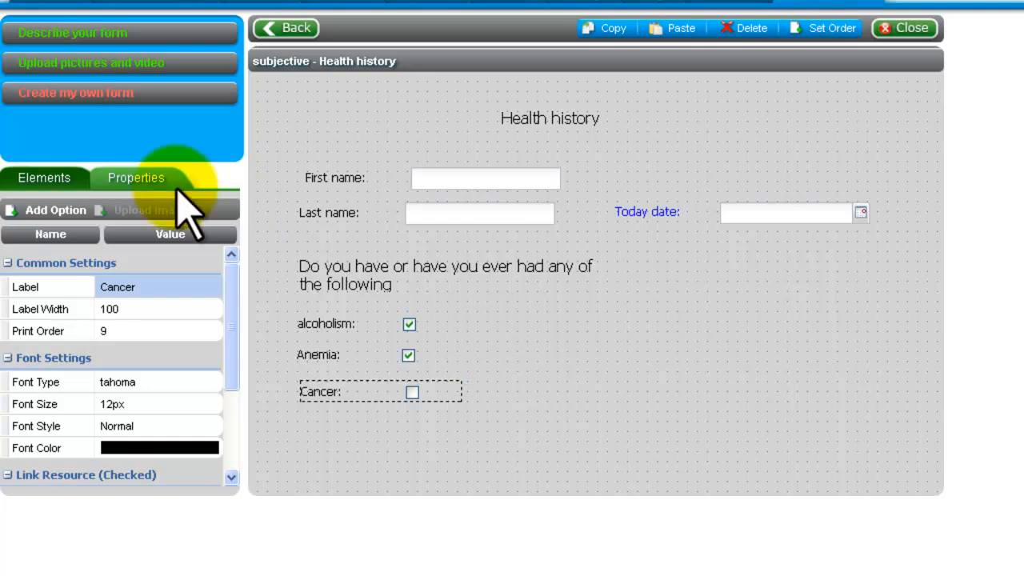
# Add a text label below the Cancer check box reading "What is your resistance to infection"
pyautogui.click(69, 181)
pyautogui.moveTo(87, 405); pyautogui.dragTo(306, 427)
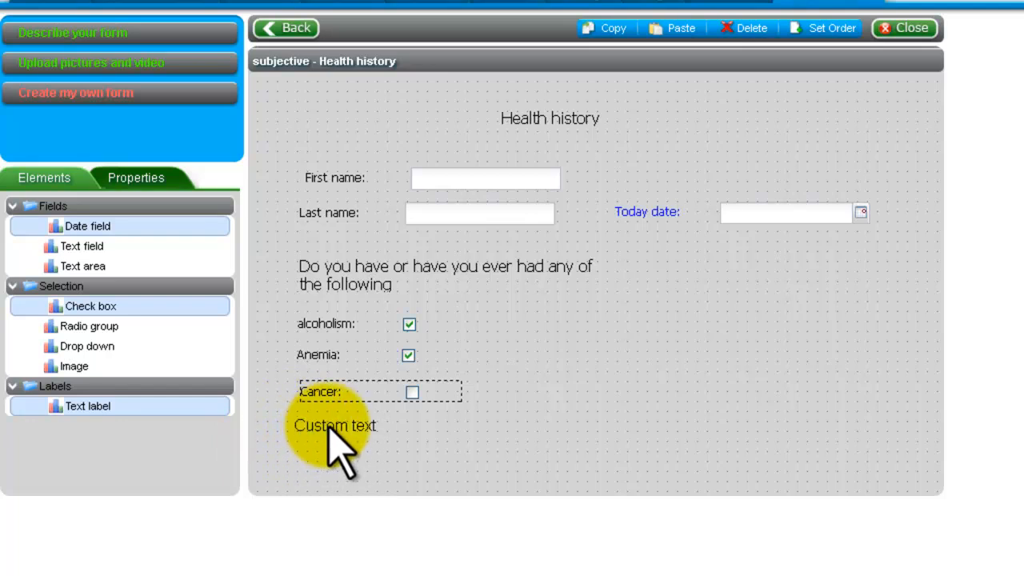
pyautogui.click(336, 426)
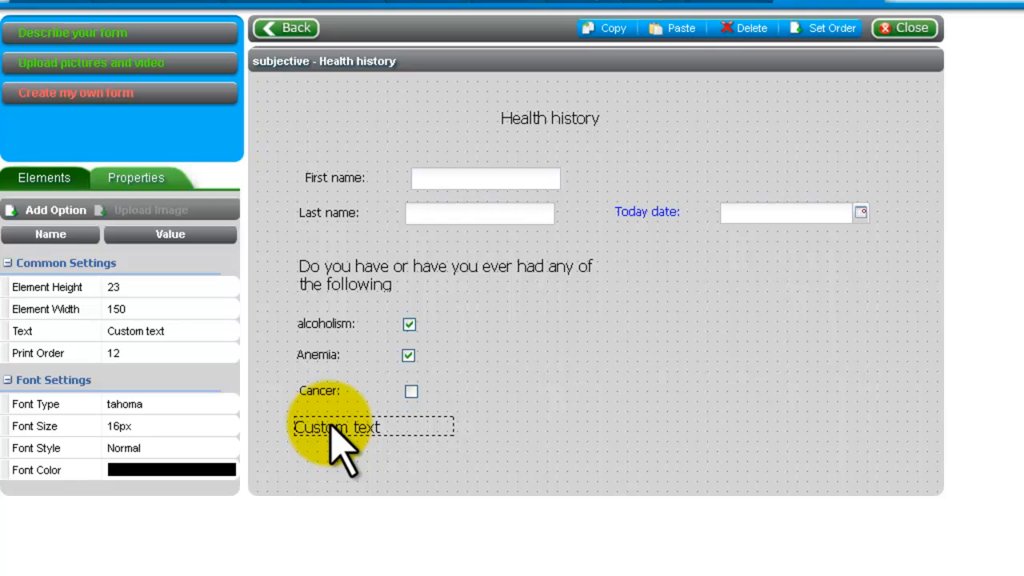
pyautogui.click(156, 331)
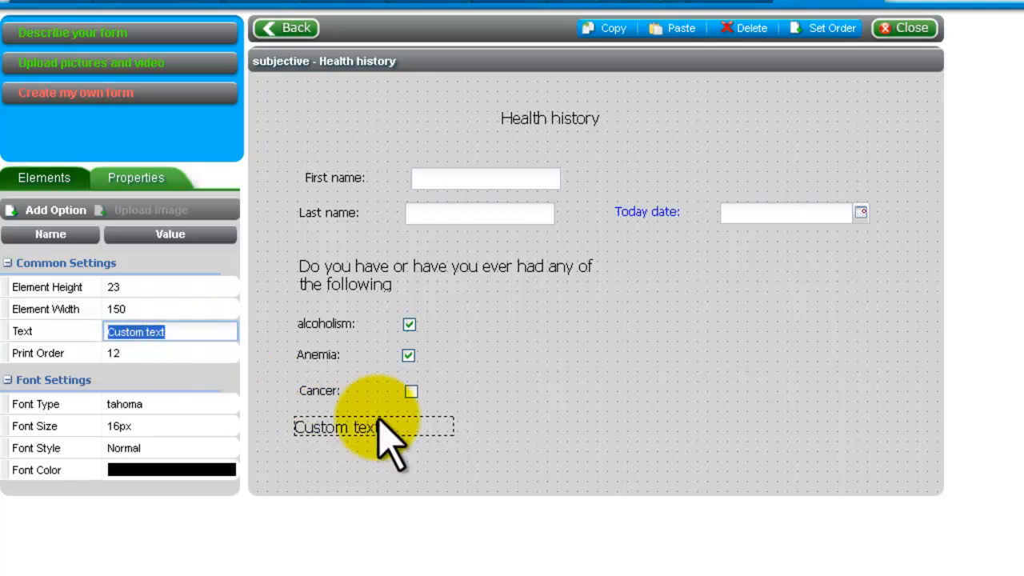
pyautogui.write('W')
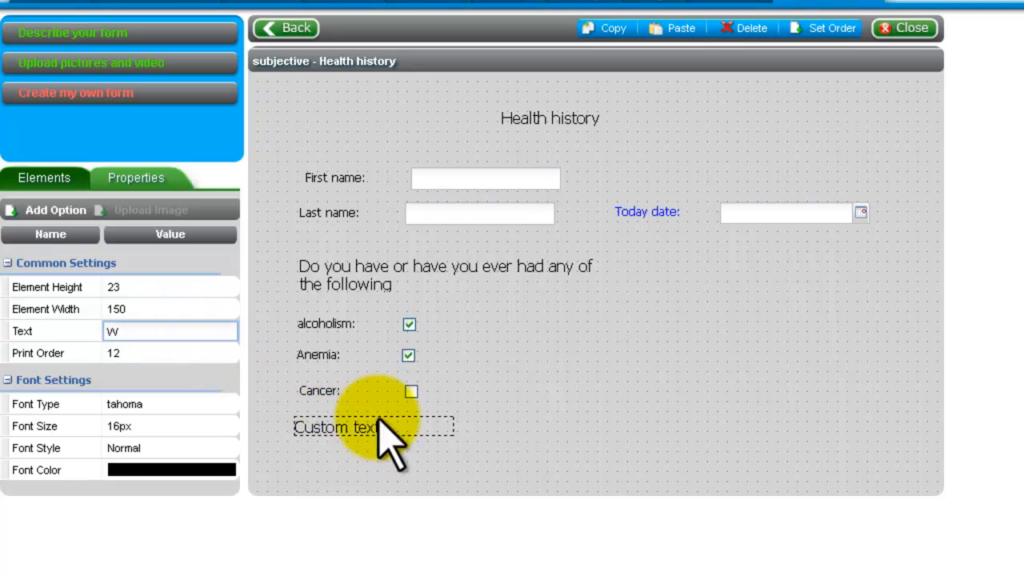
pyautogui.write('hat is yourresistance to i')
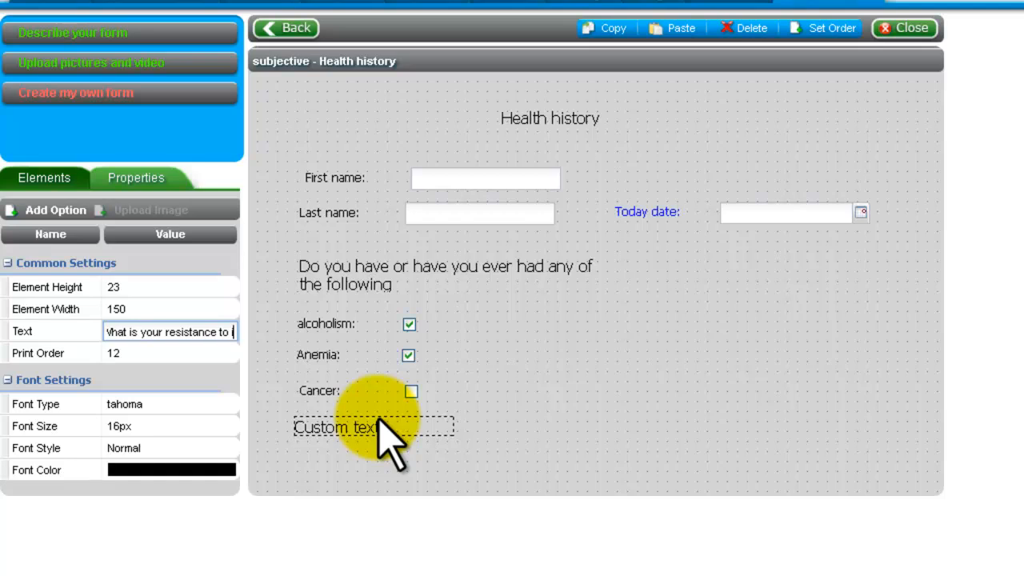
pyautogui.write('nfection')
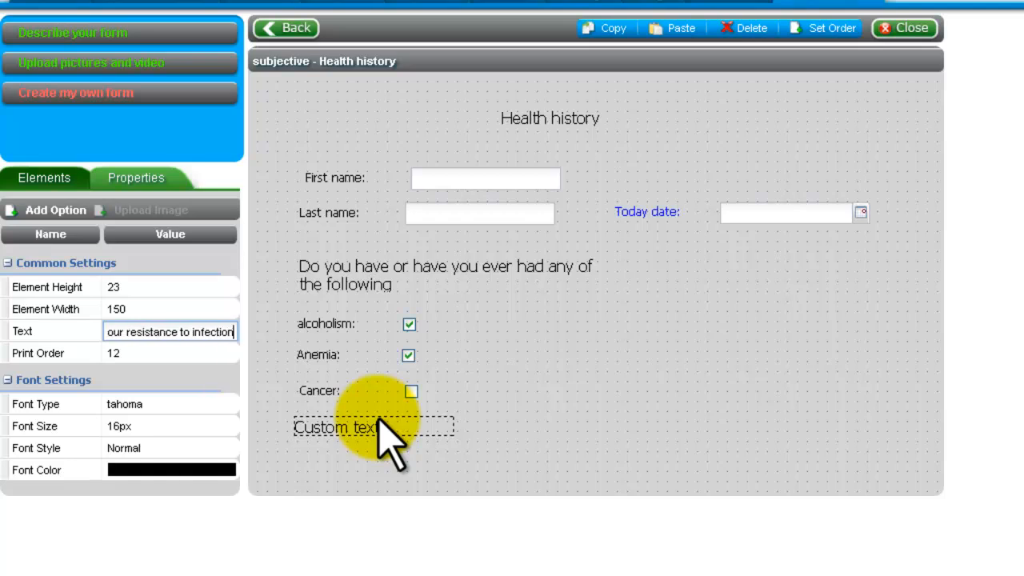
pyautogui.press('Return')
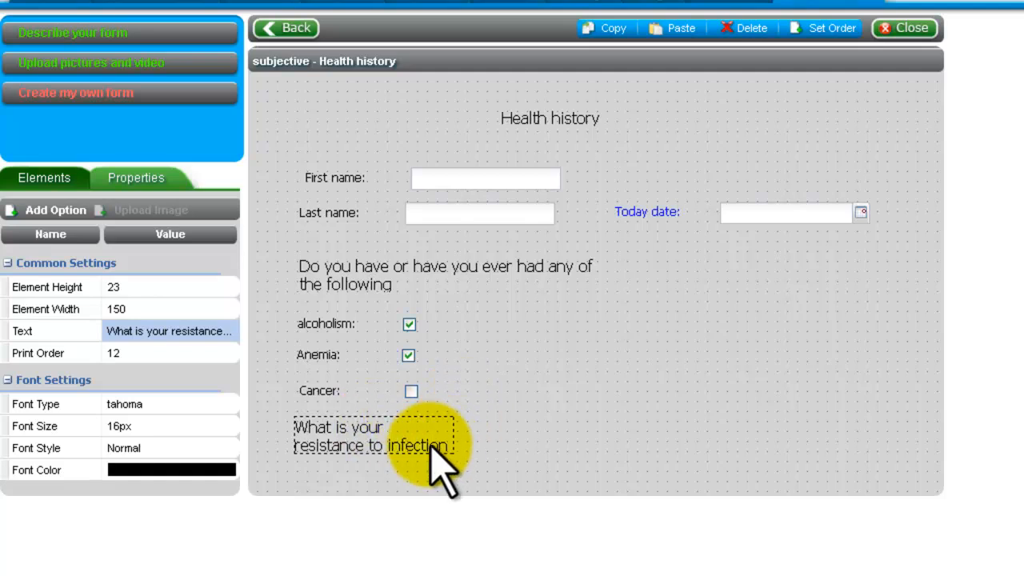
# Set the element width of the "What is your resistance to infection" label to 300
pyautogui.click(137, 308)
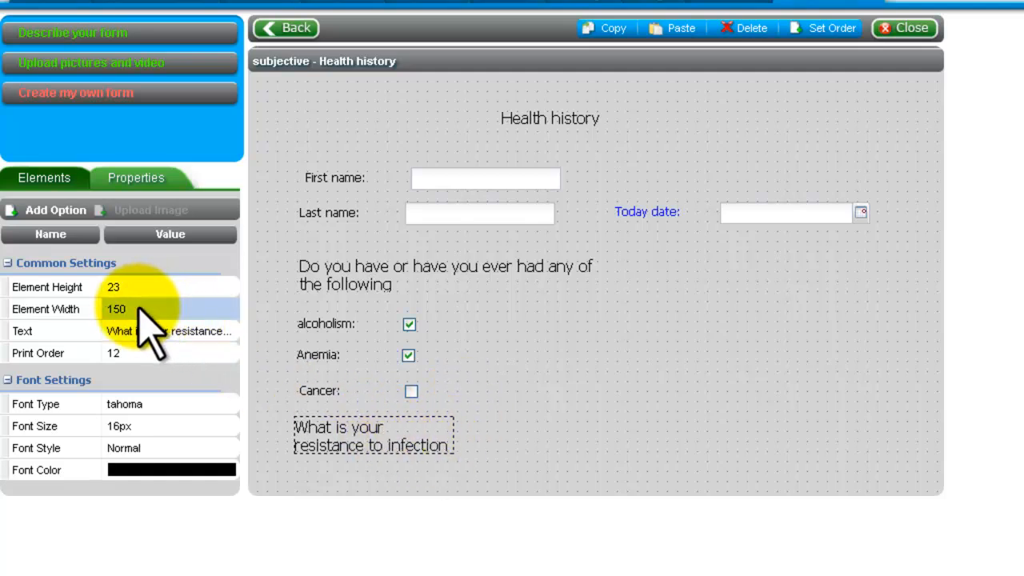
pyautogui.click(136, 308)
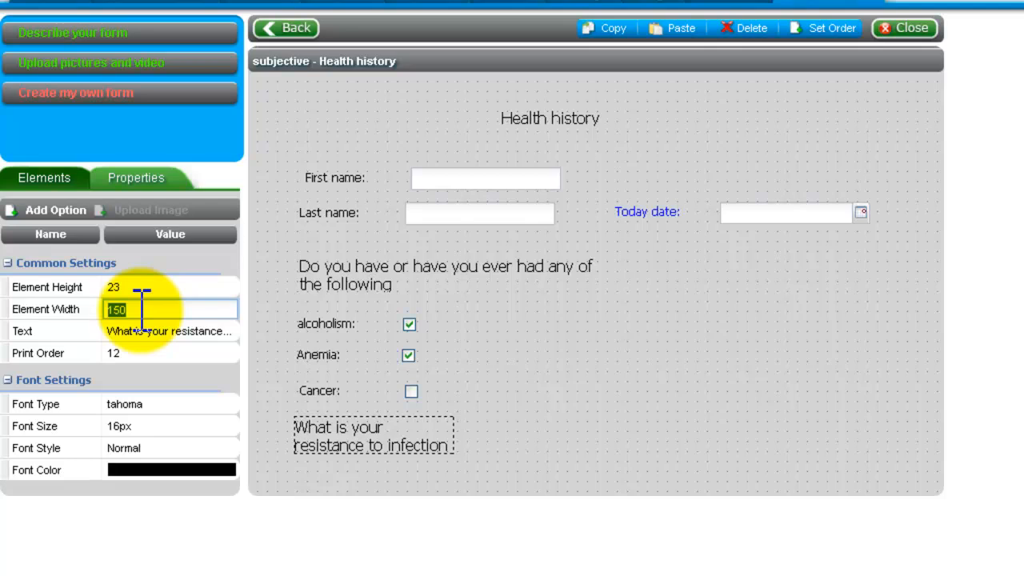
pyautogui.write('300')
pyautogui.press('Return')
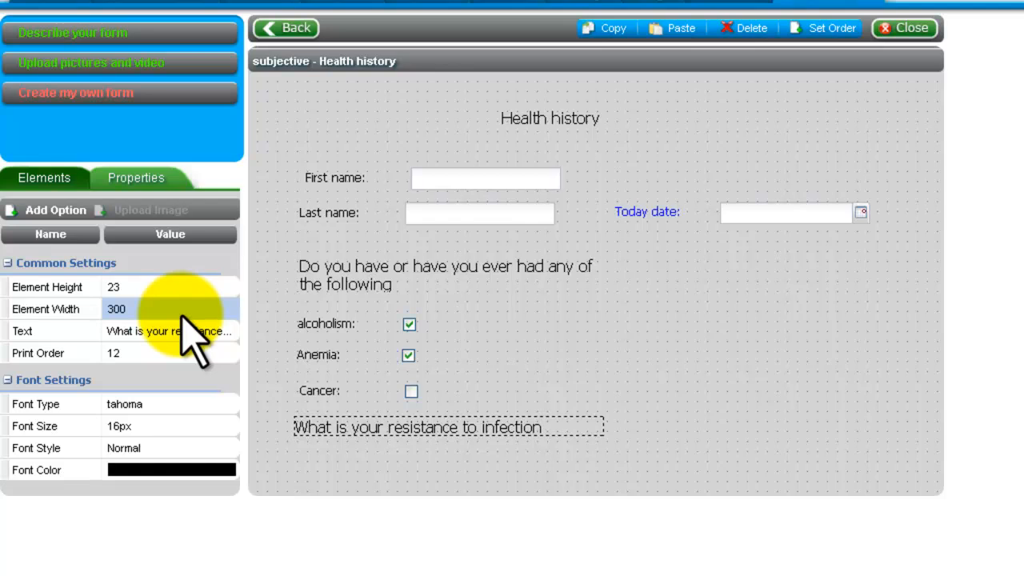
# Add a drop-down below the resistance to infection question and label it "Catch cold easily"
pyautogui.click(52, 179)
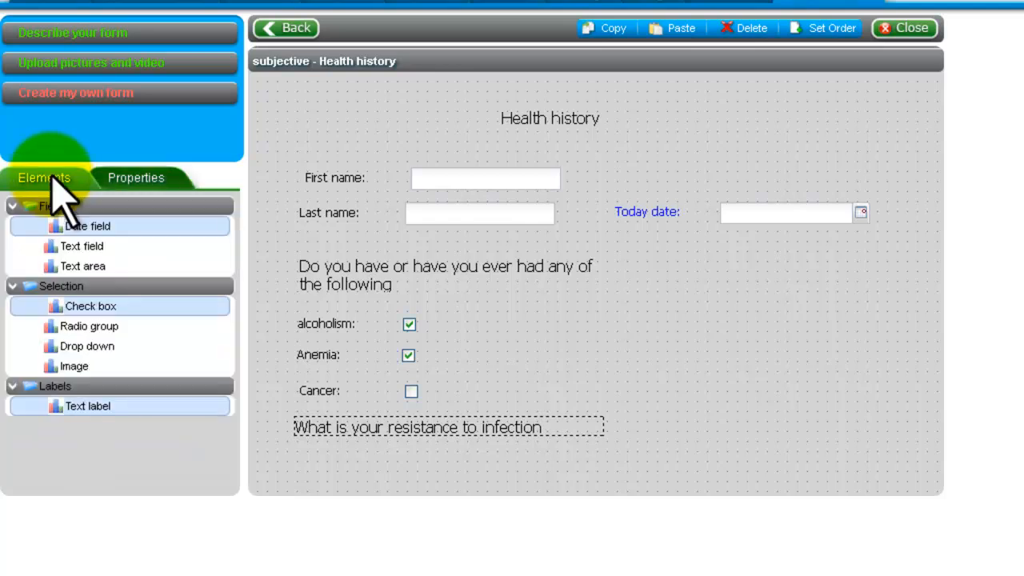
pyautogui.moveTo(88, 346); pyautogui.dragTo(308, 450)
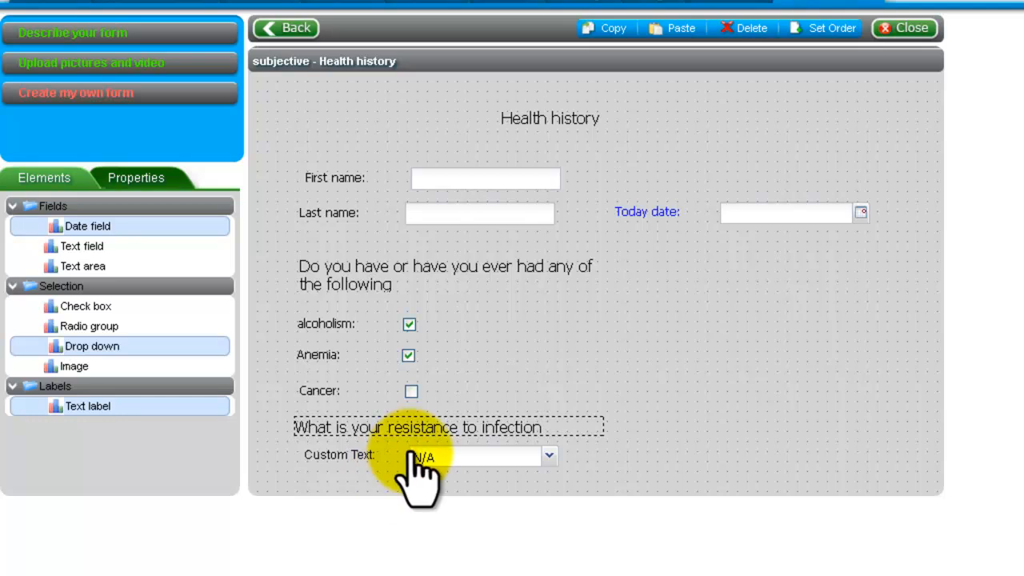
pyautogui.click(368, 461)
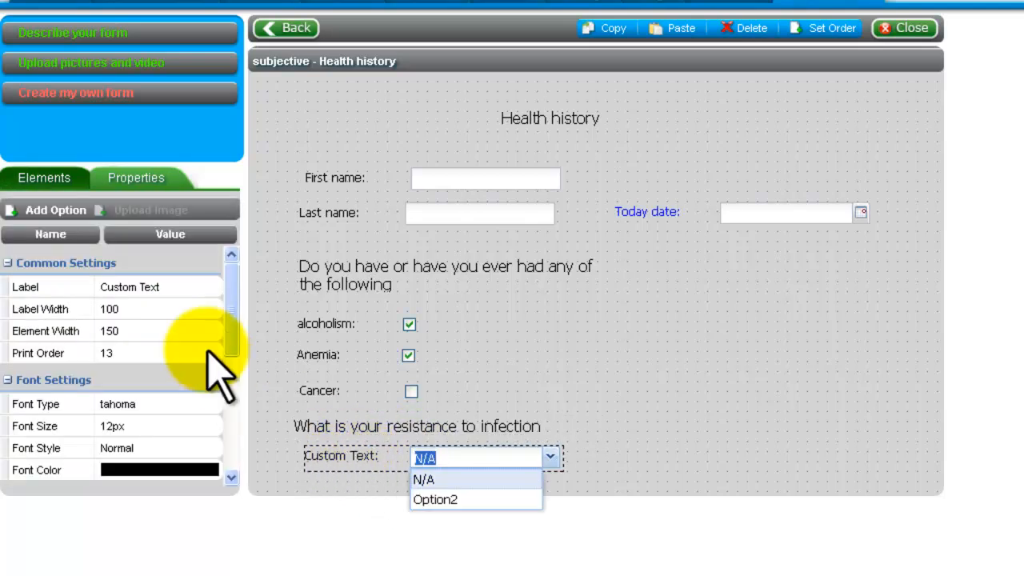
pyautogui.click(164, 287)
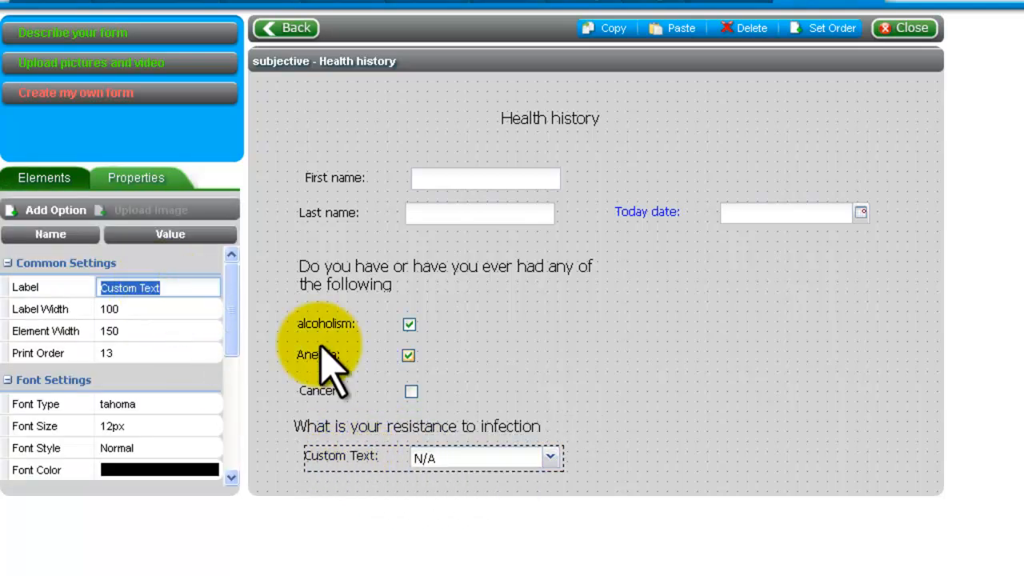
pyautogui.write('C')
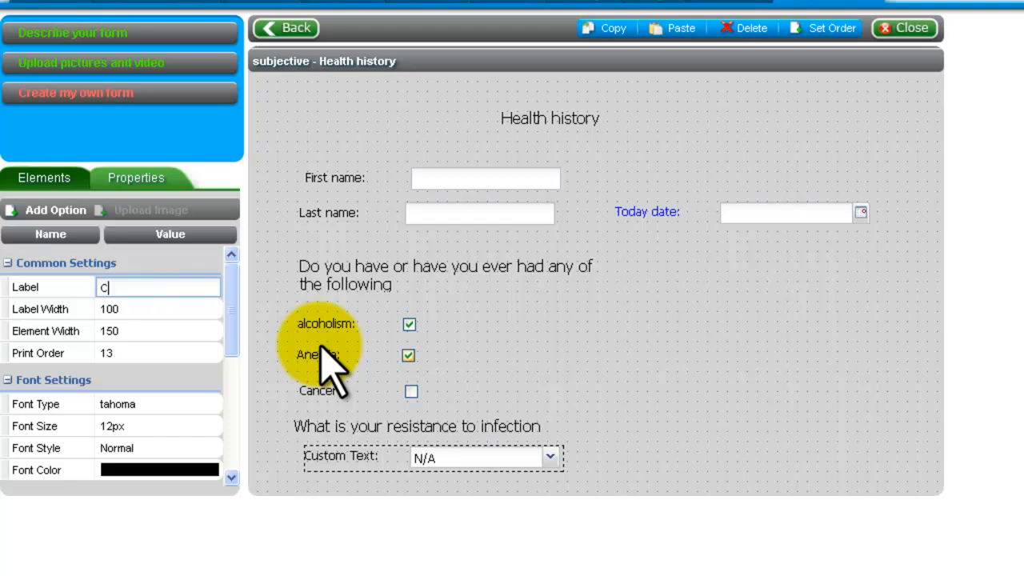
pyautogui.write('atch cold easily')
pyautogui.press('Return')
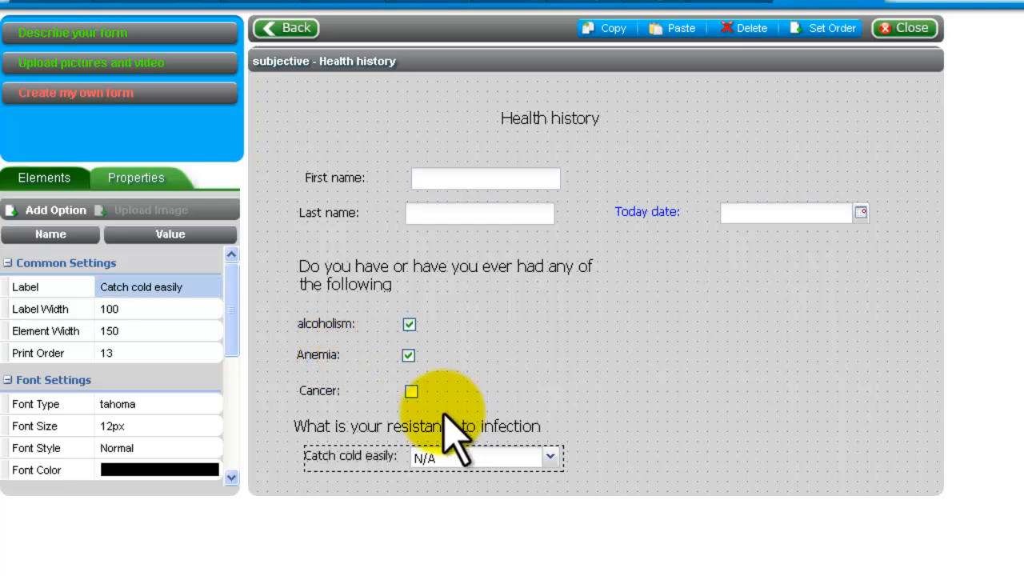
# Change the second option of the "Catch cold easily" drop-down to "Yes" with blue font color 0000FF
pyautogui.moveTo(224, 319); pyautogui.dragTo(230, 376)
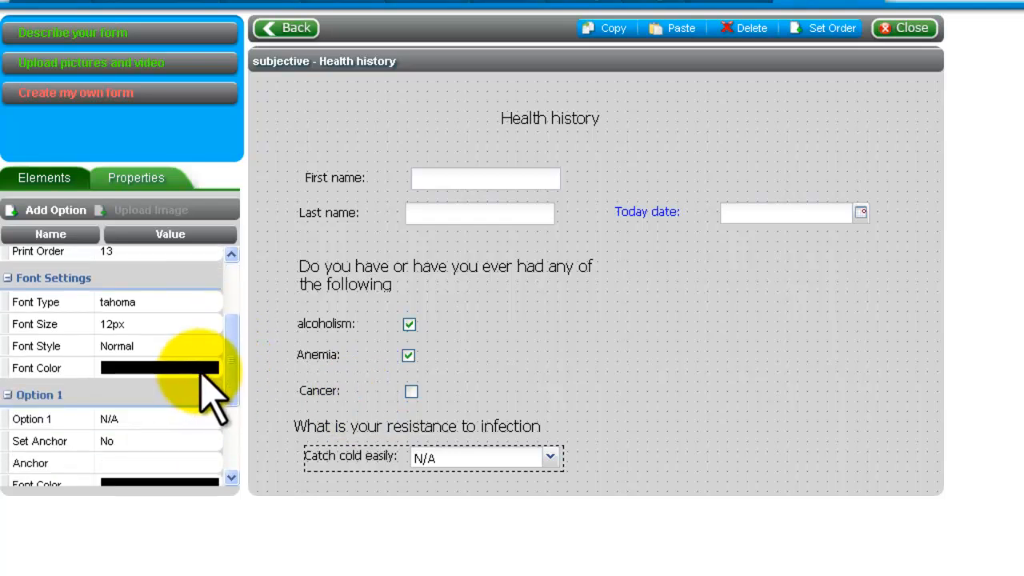
pyautogui.moveTo(233, 411); pyautogui.dragTo(240, 463)
pyautogui.click(155, 409)
pyautogui.click(152, 411)
pyautogui.write('Yes')
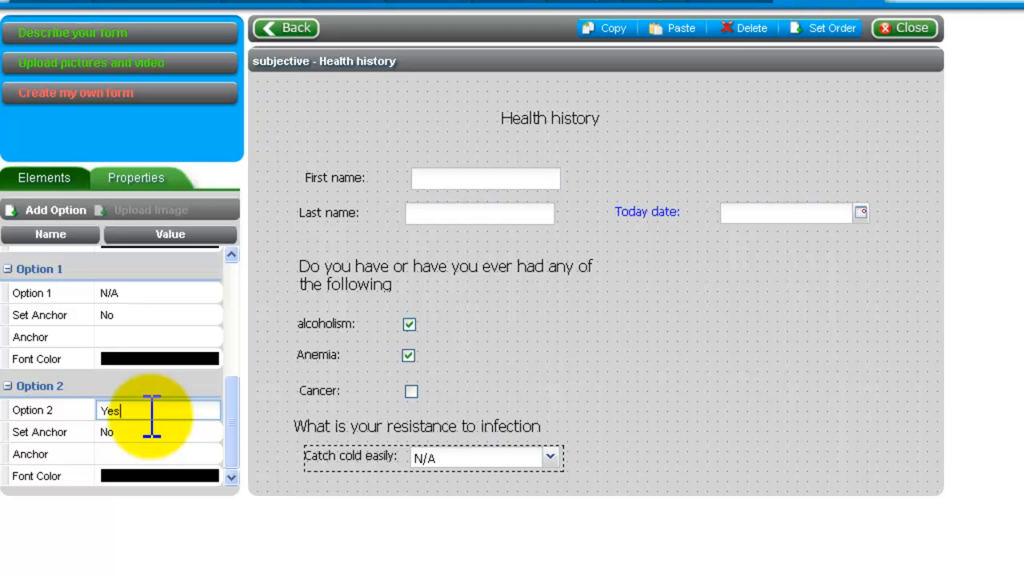
pyautogui.click(204, 477)
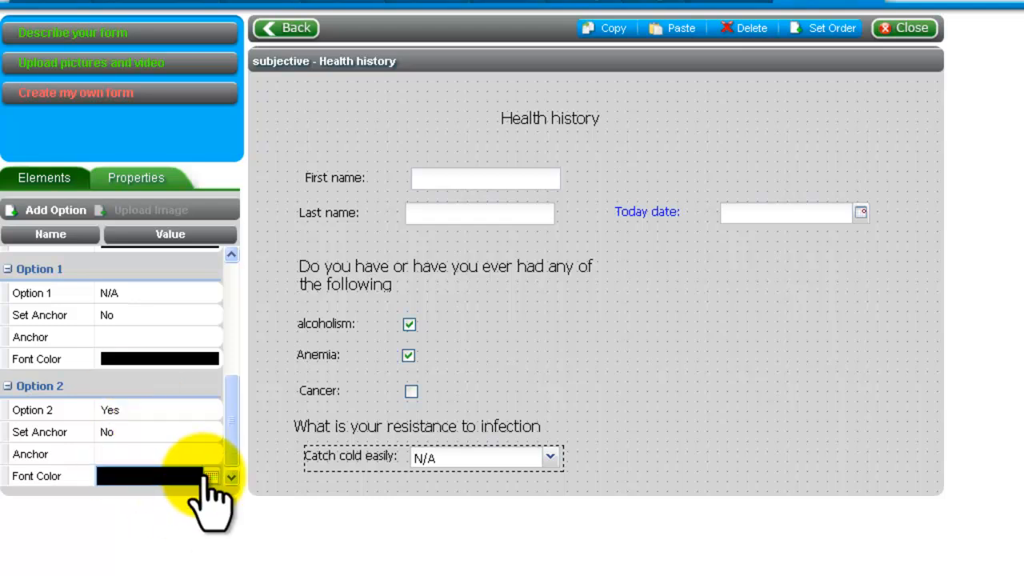
pyautogui.click(210, 477)
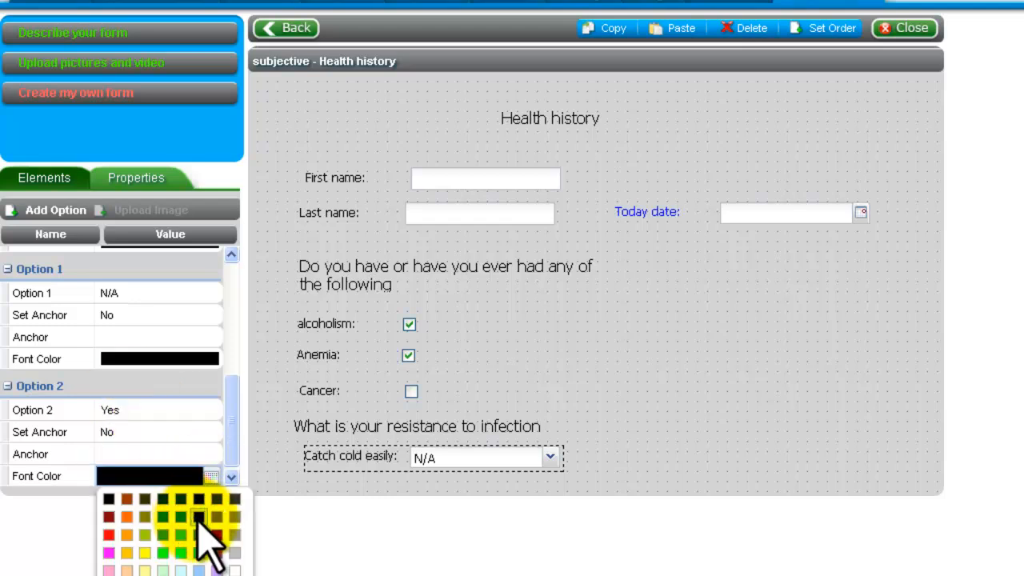
pyautogui.click(196, 517)
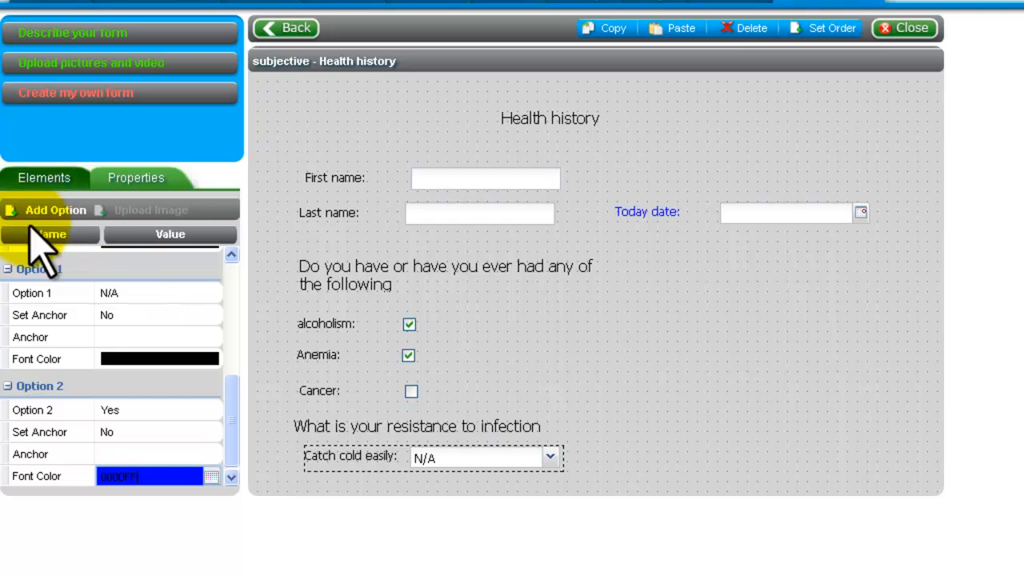
# Add a third option "No" in blue (0000FF) to the "Catch cold easily" drop-down and check its option list
pyautogui.click(78, 209)
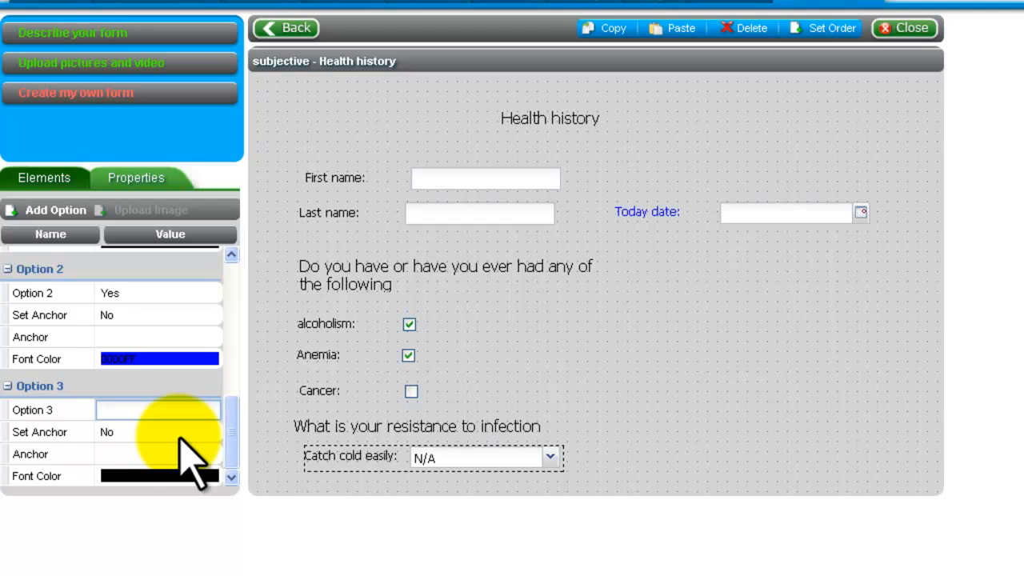
pyautogui.write('No')
pyautogui.press('Return')
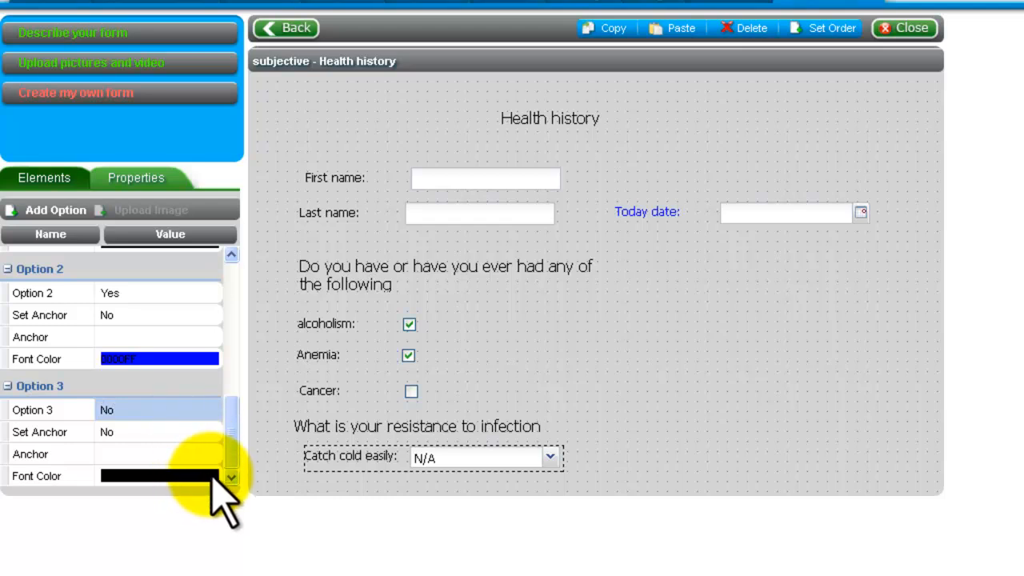
pyautogui.click(211, 477)
pyautogui.click(212, 477)
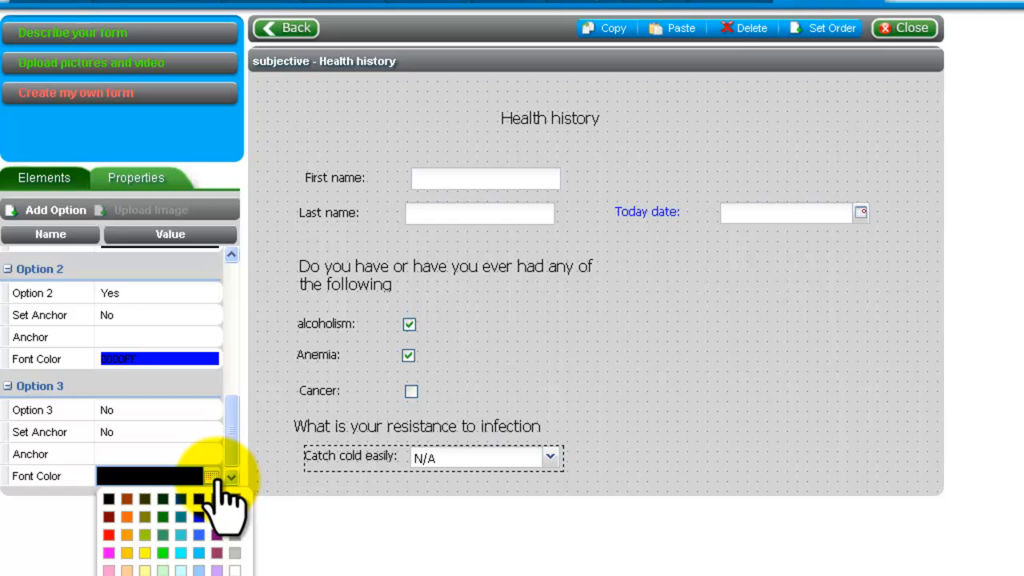
pyautogui.click(208, 524)
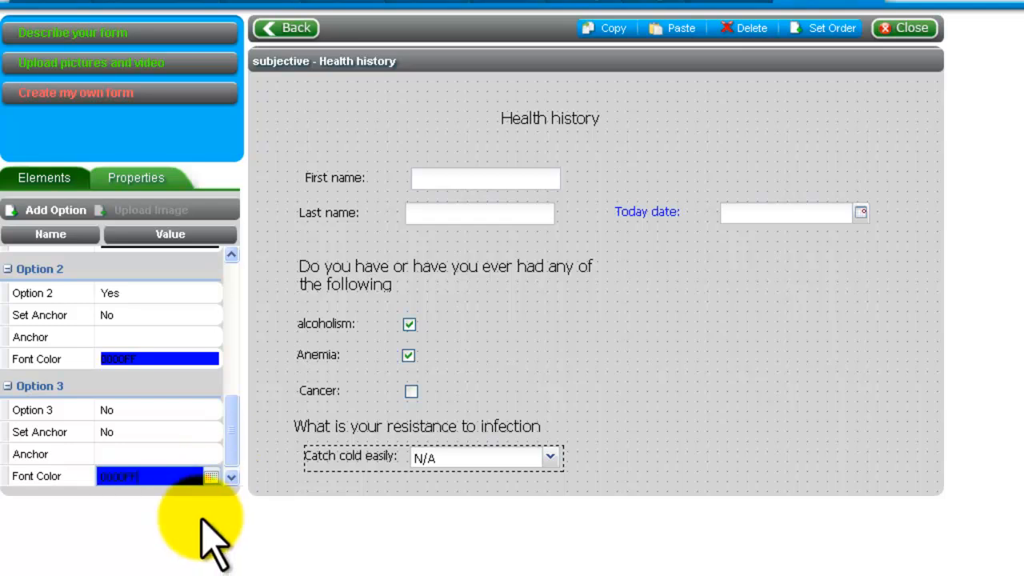
pyautogui.press('Return')
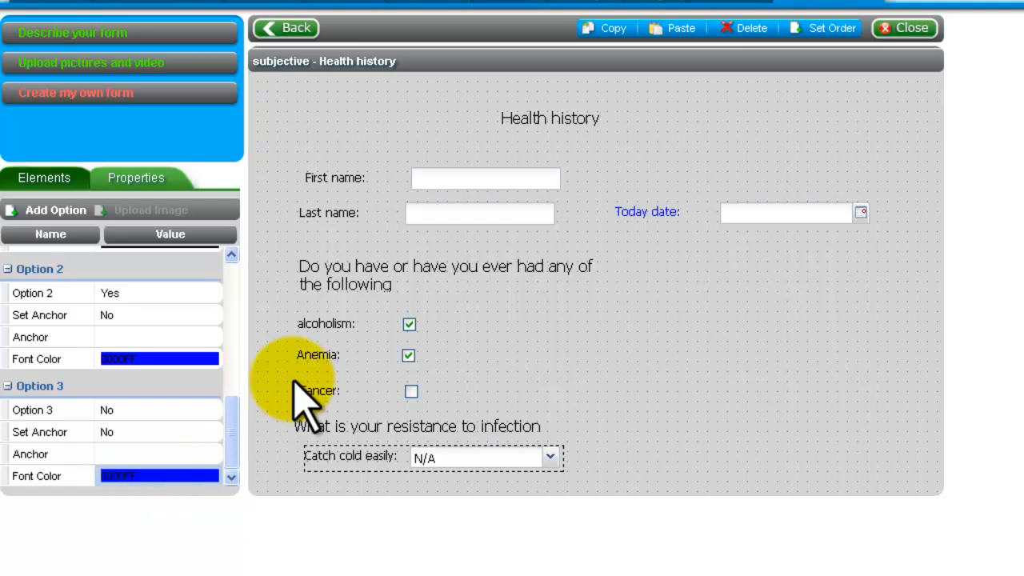
pyautogui.click(551, 459)
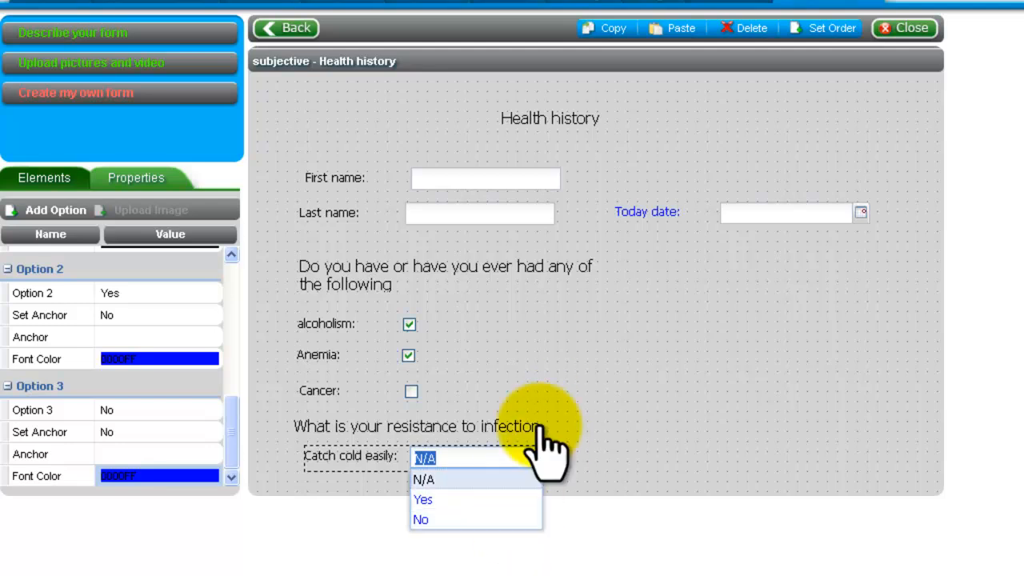
pyautogui.click(571, 400)
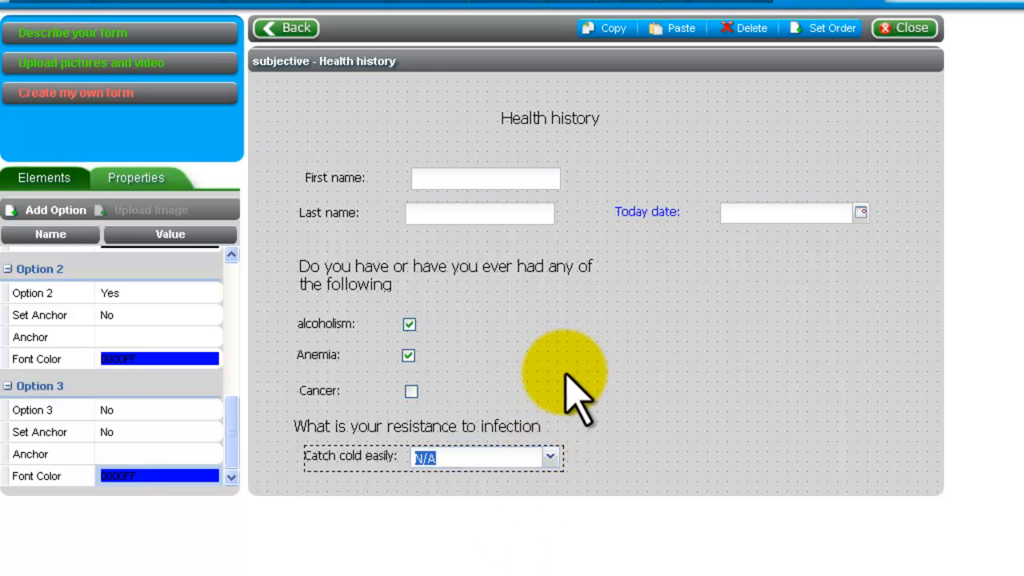
# Duplicate the "Catch cold easily" drop-down and place the copy beside it on the same row
pyautogui.click(376, 460)
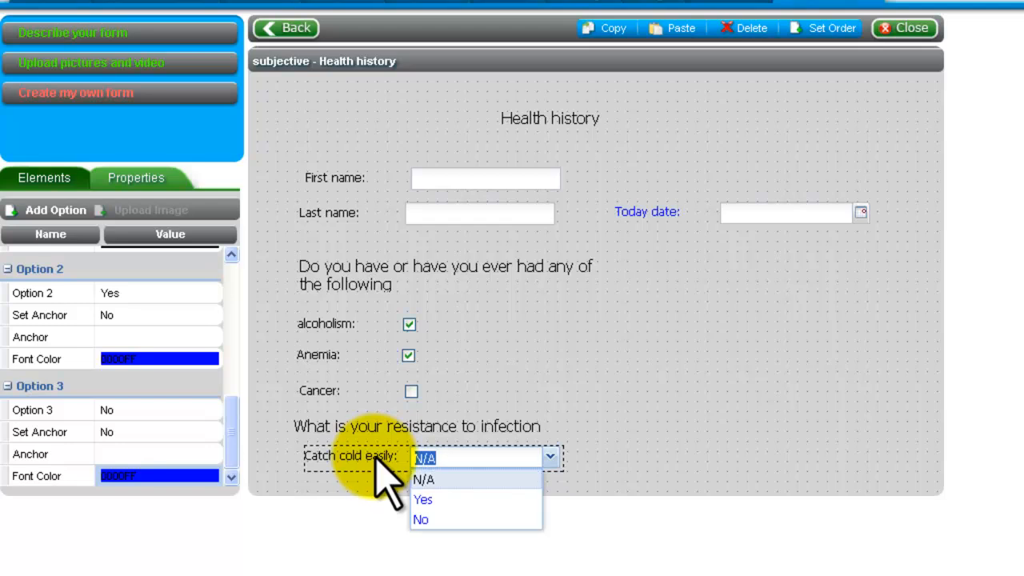
pyautogui.click(613, 30)
pyautogui.click(676, 36)
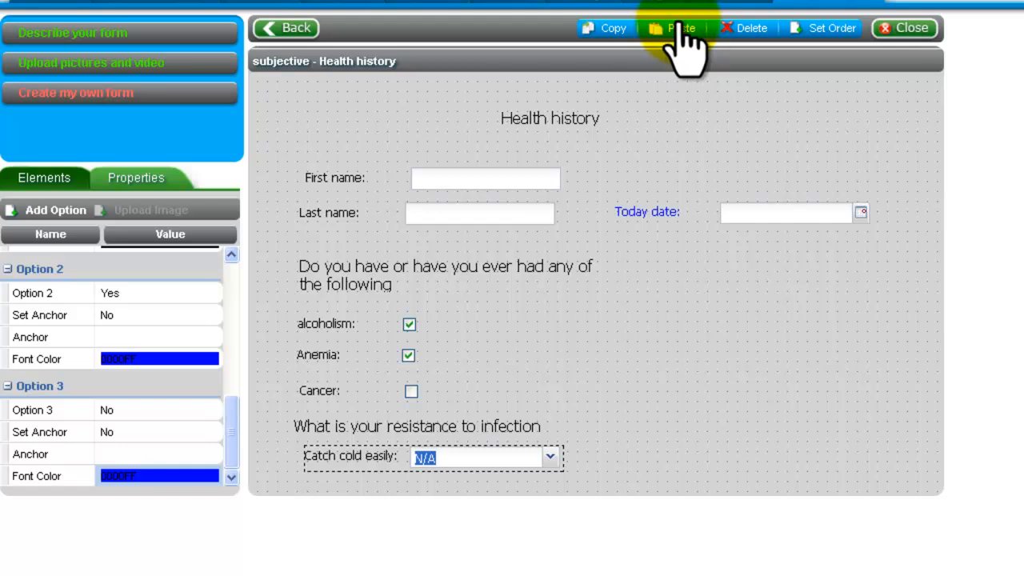
pyautogui.moveTo(359, 466); pyautogui.dragTo(628, 480)
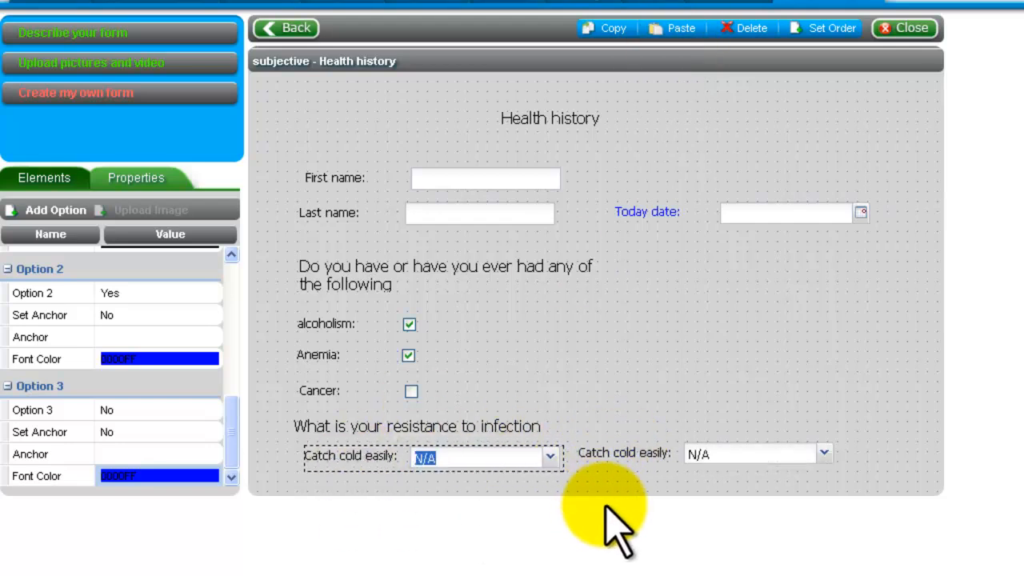
# Change the label of the copied drop-down to "Have frequent sinus trouble"
pyautogui.click(639, 456)
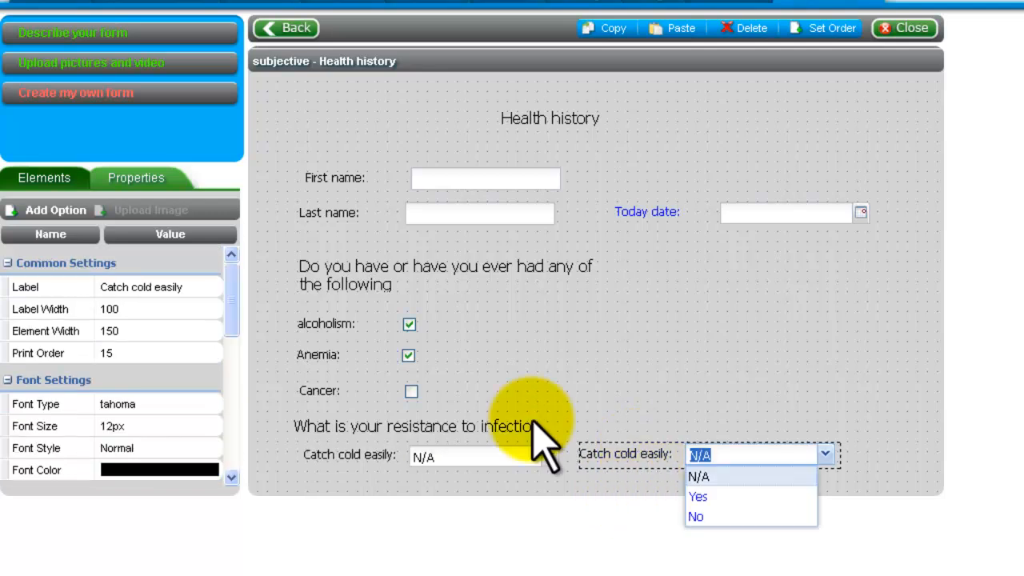
pyautogui.click(186, 293)
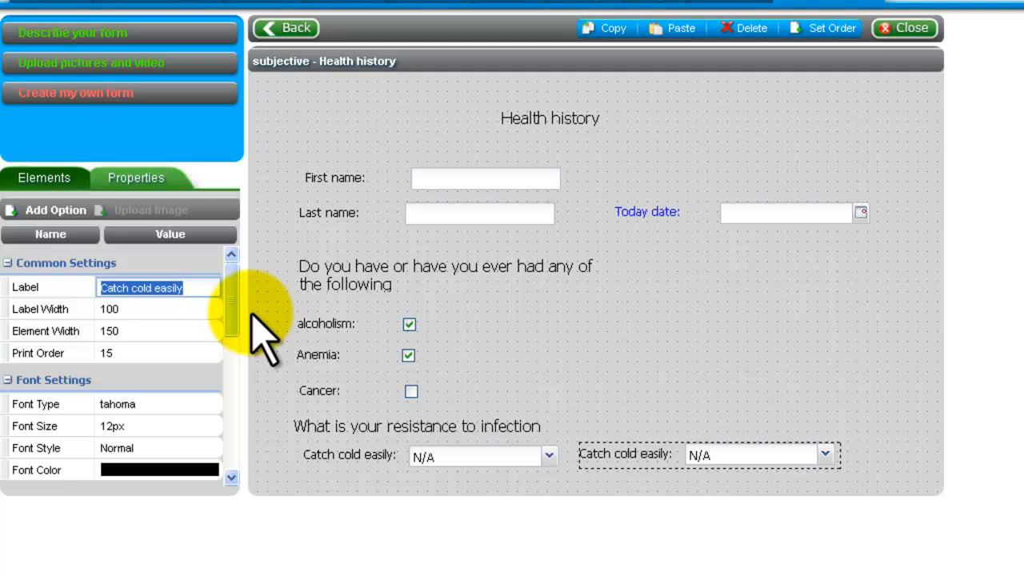
pyautogui.write('Have ')
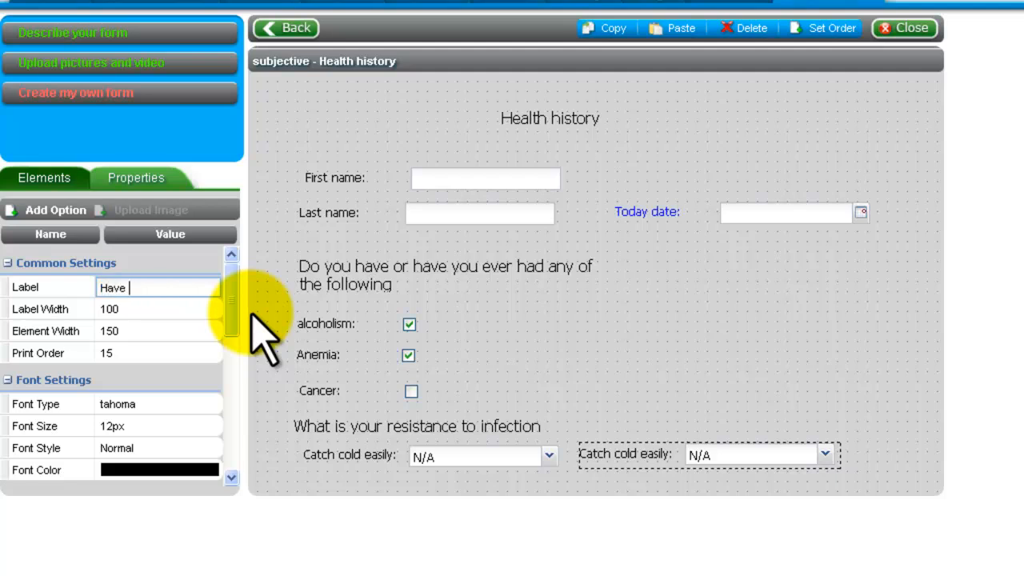
pyautogui.write('frequent sinus ')
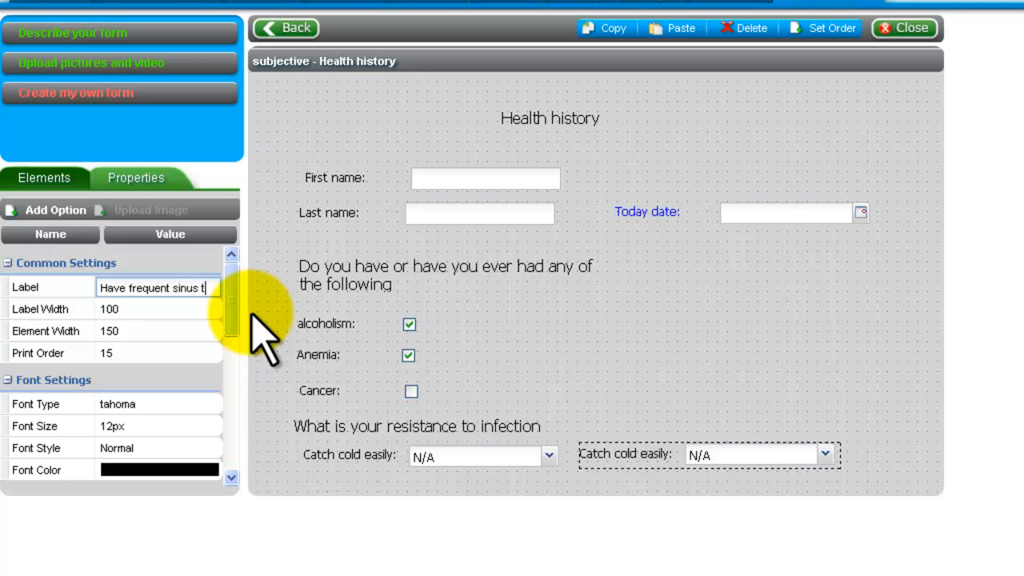
pyautogui.write('trouble')
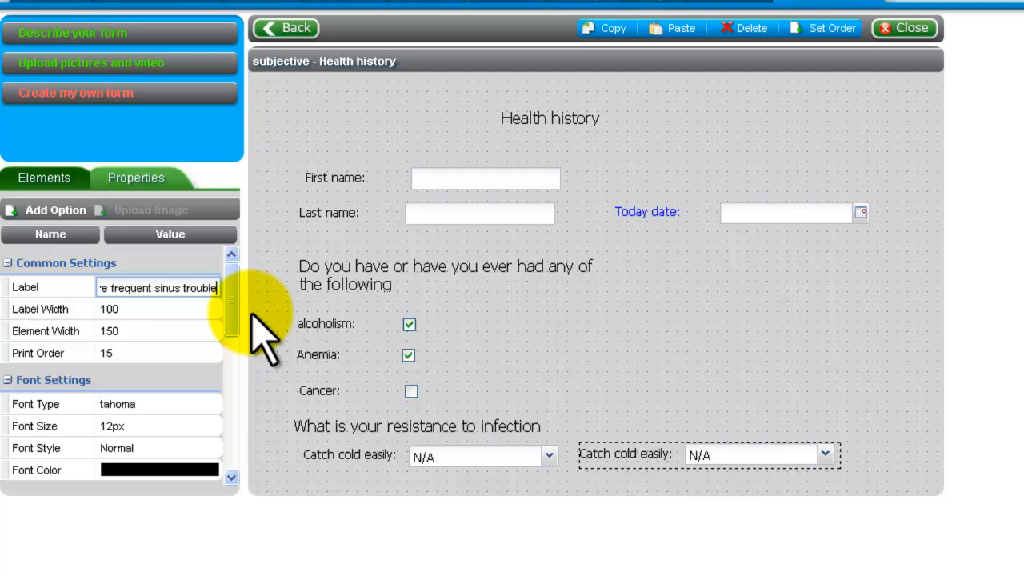
pyautogui.press('Return')
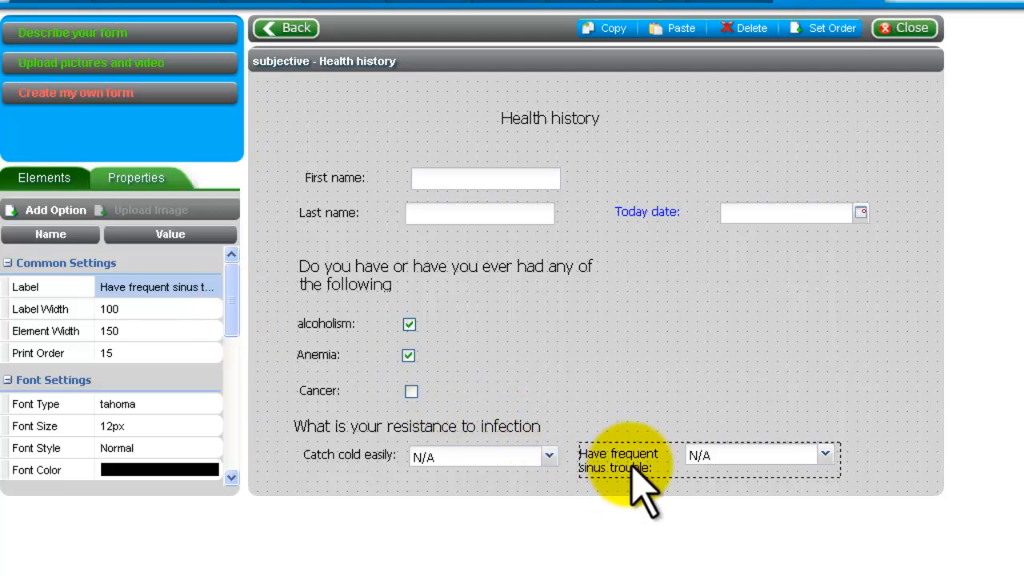
# Set the label width of the sinus trouble drop-down to 200 and check its option list
pyautogui.click(128, 314)
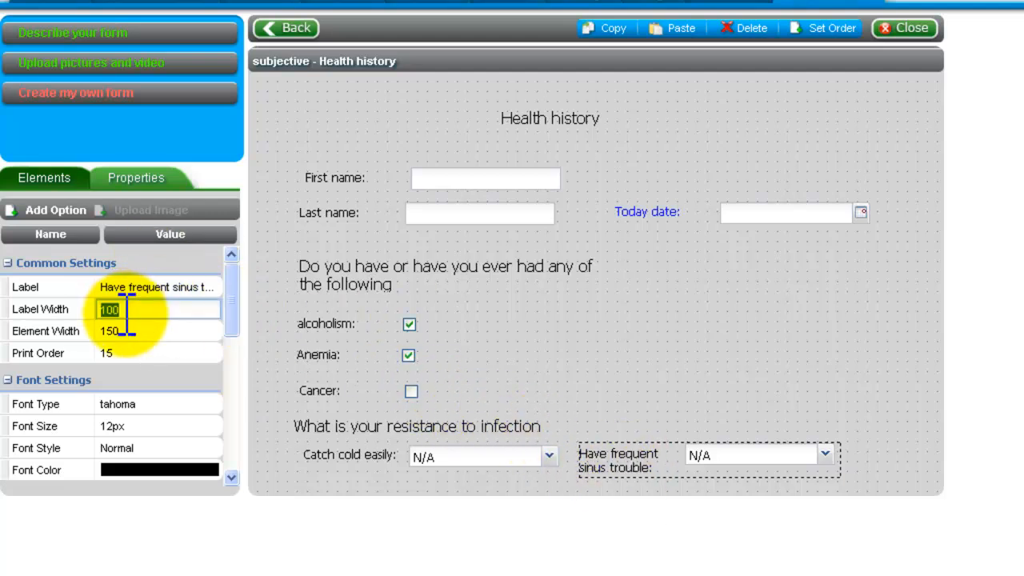
pyautogui.write('200')
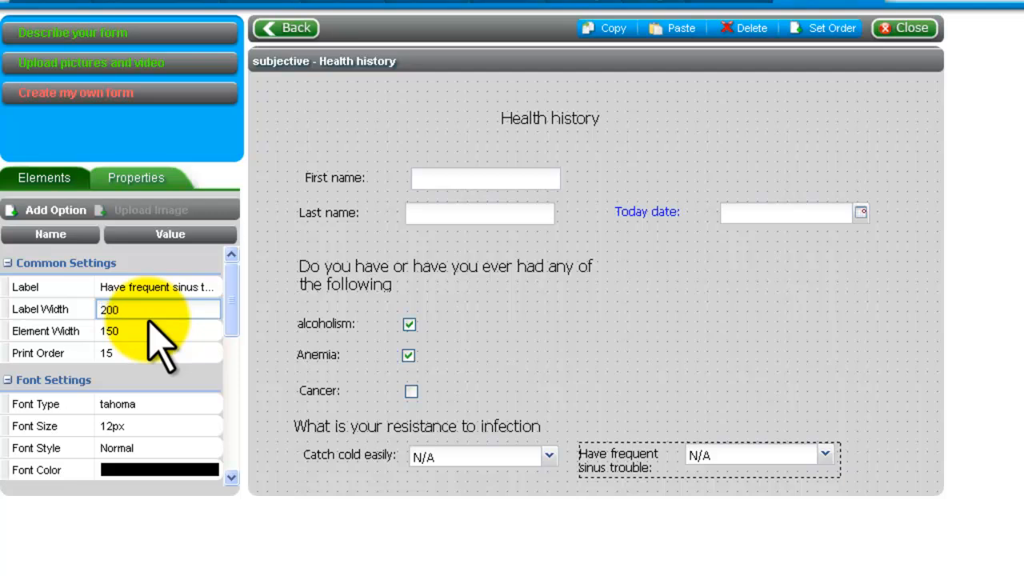
pyautogui.press('Return')
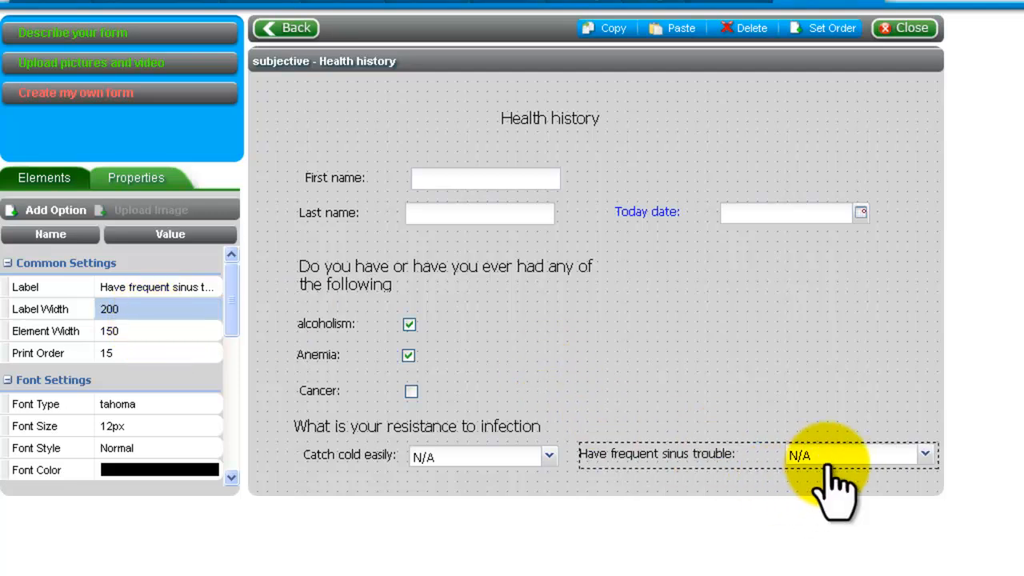
pyautogui.click(926, 454)
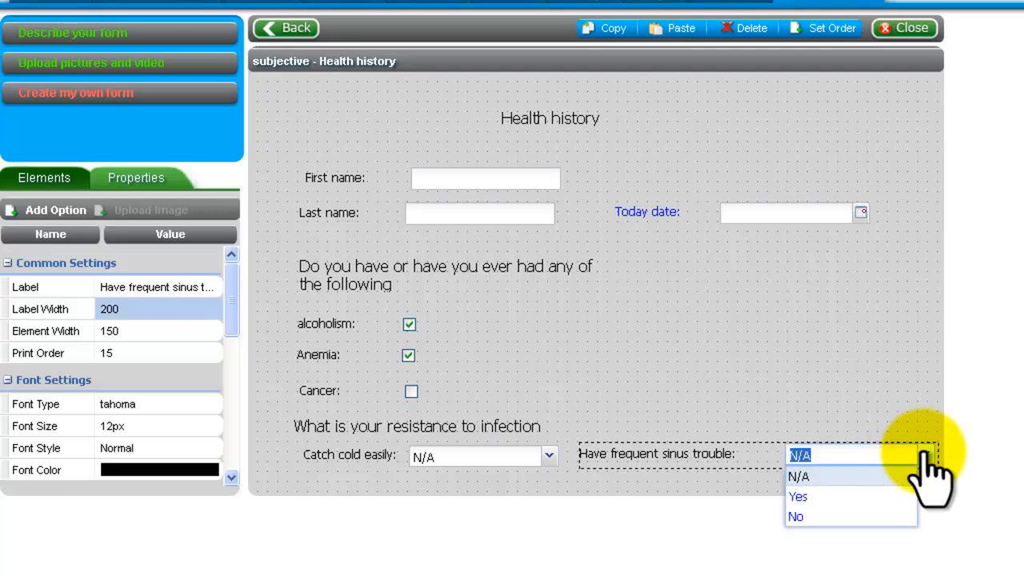
pyautogui.click(925, 458)
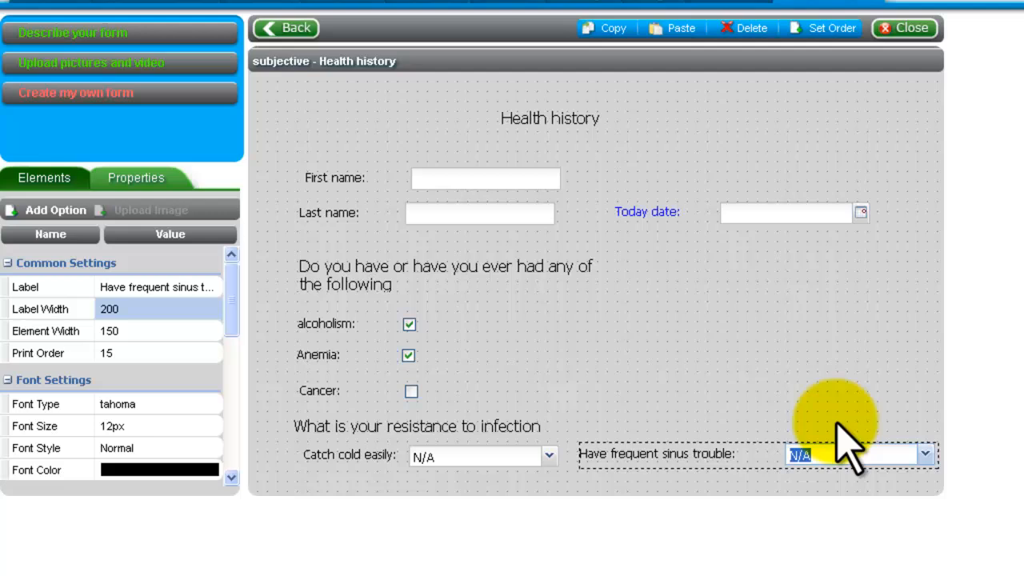